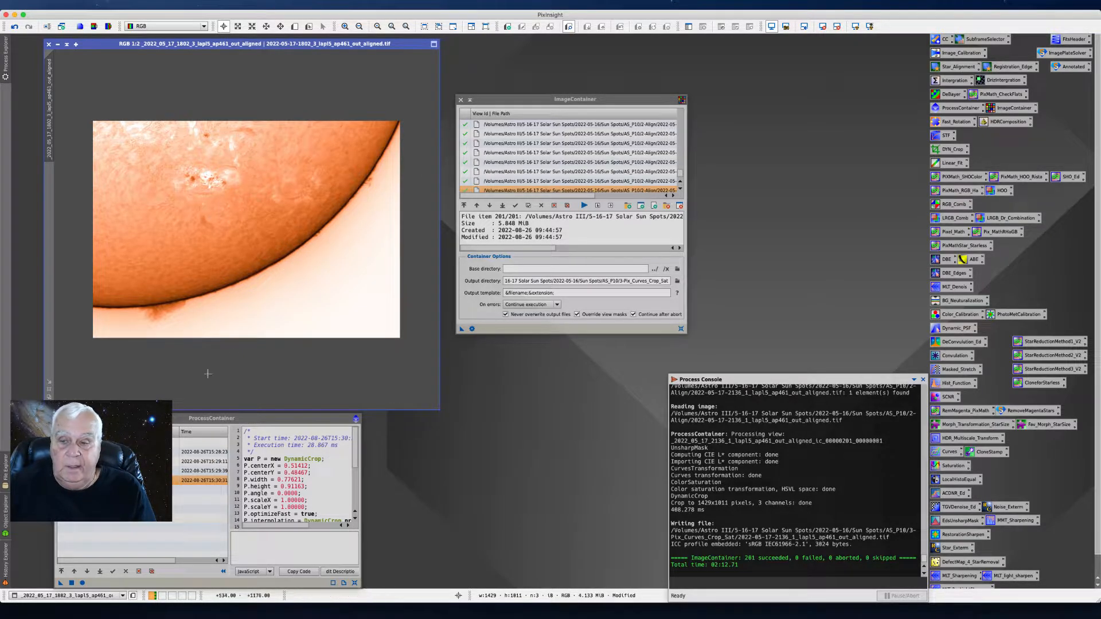
# - Save the configured ProcessContainer as a process icon on the empty workspace
pyautogui.moveTo(60, 584); pyautogui.dragTo(516, 443)
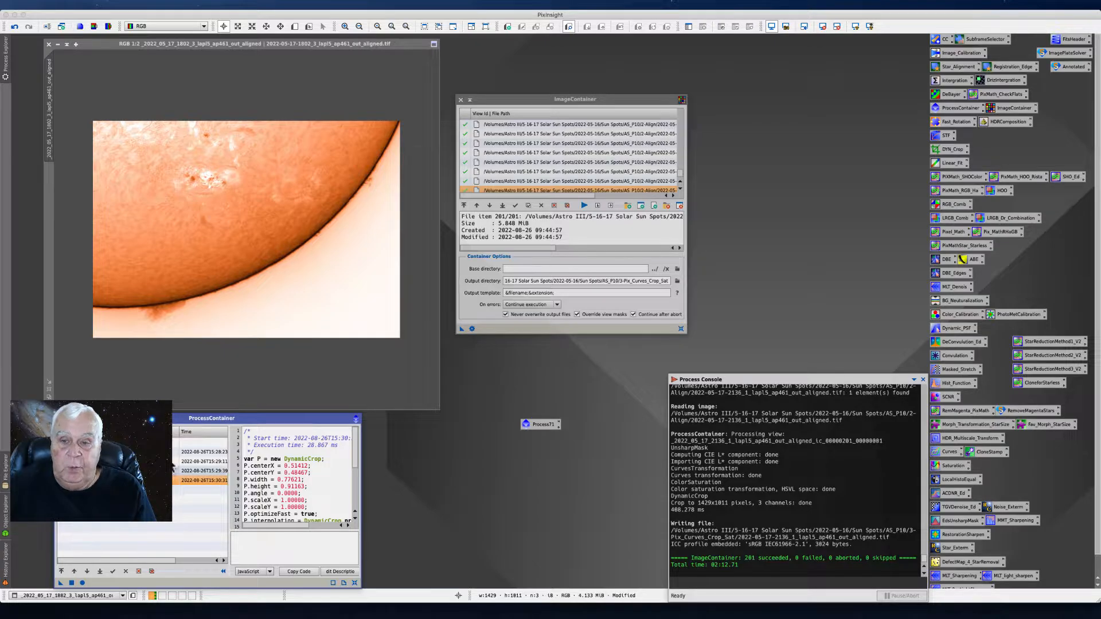
pyautogui.click(205, 5)
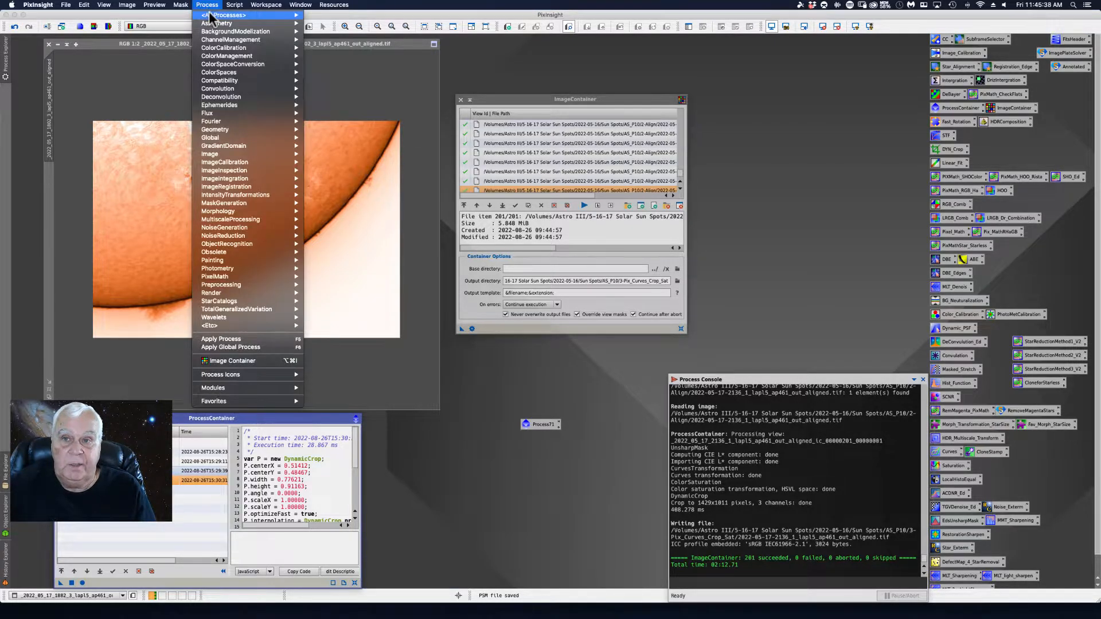
pyautogui.moveTo(213, 15)
pyautogui.moveTo(358, 600)
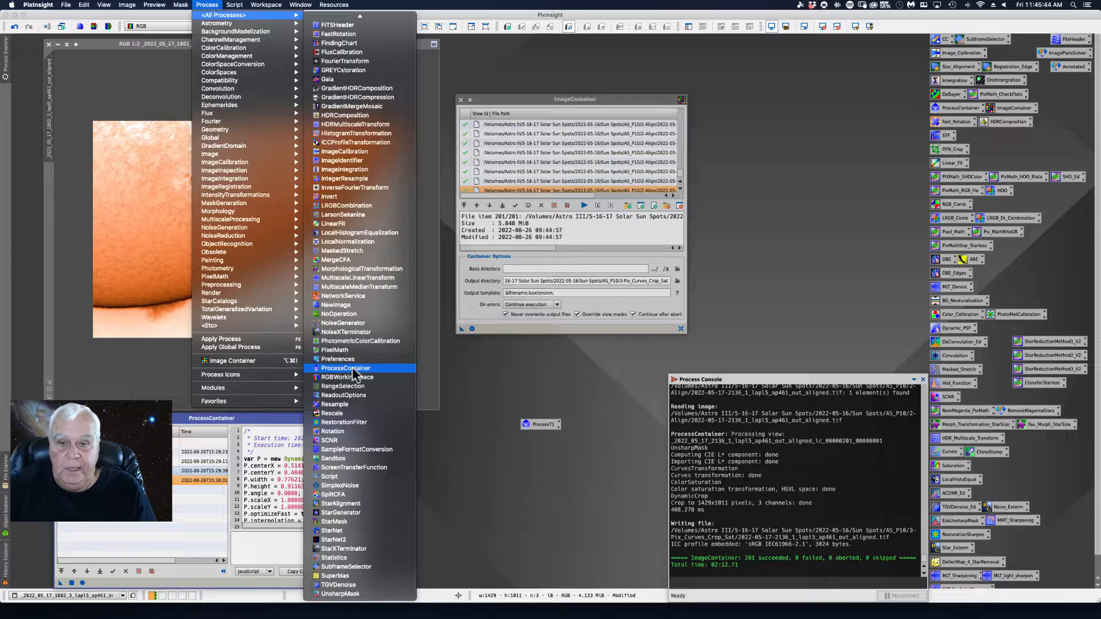
pyautogui.click(531, 375)
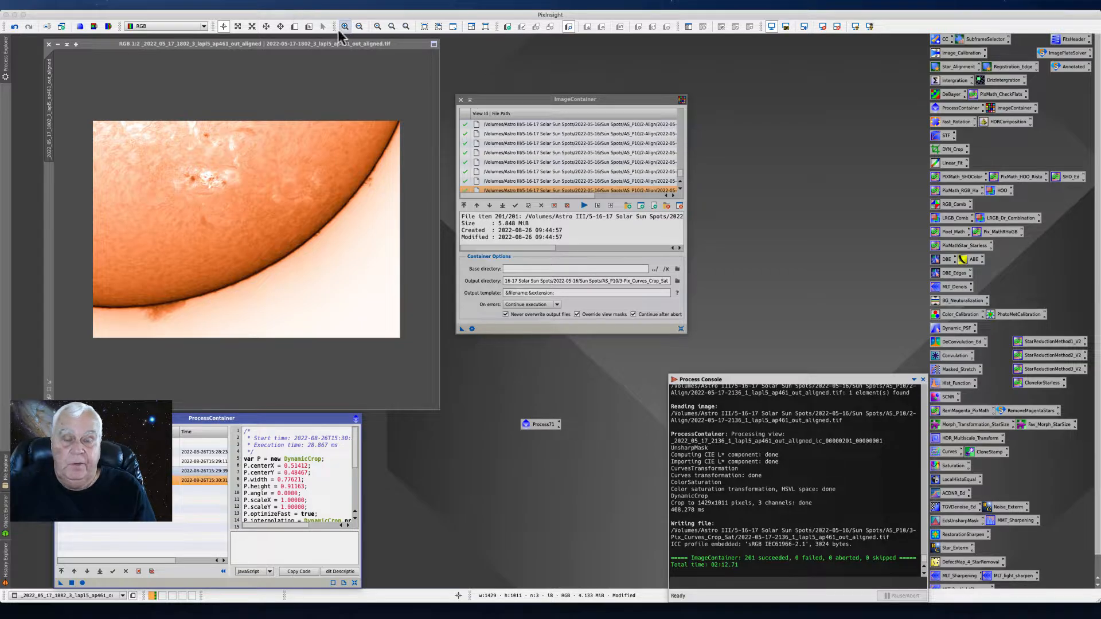
pyautogui.click(207, 4)
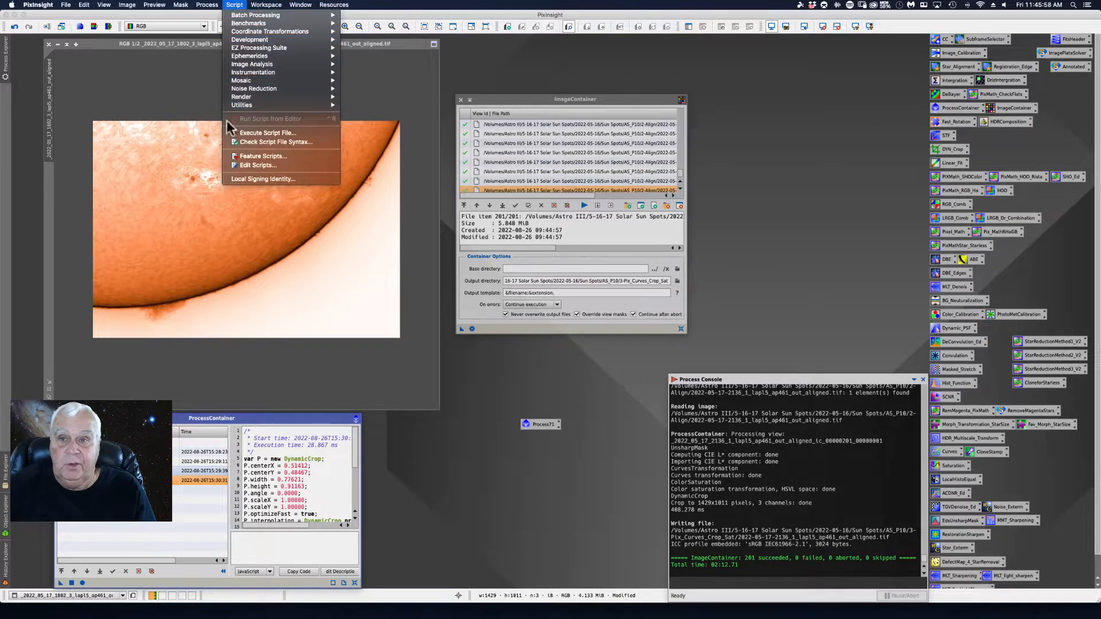
pyautogui.moveTo(207, 5)
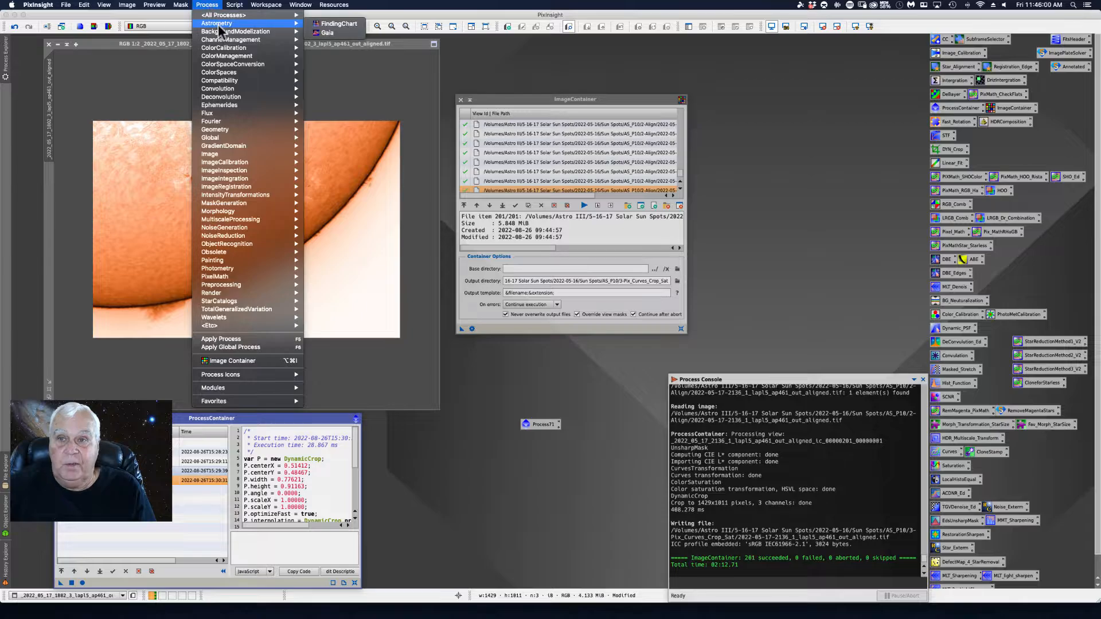
pyautogui.moveTo(252, 15)
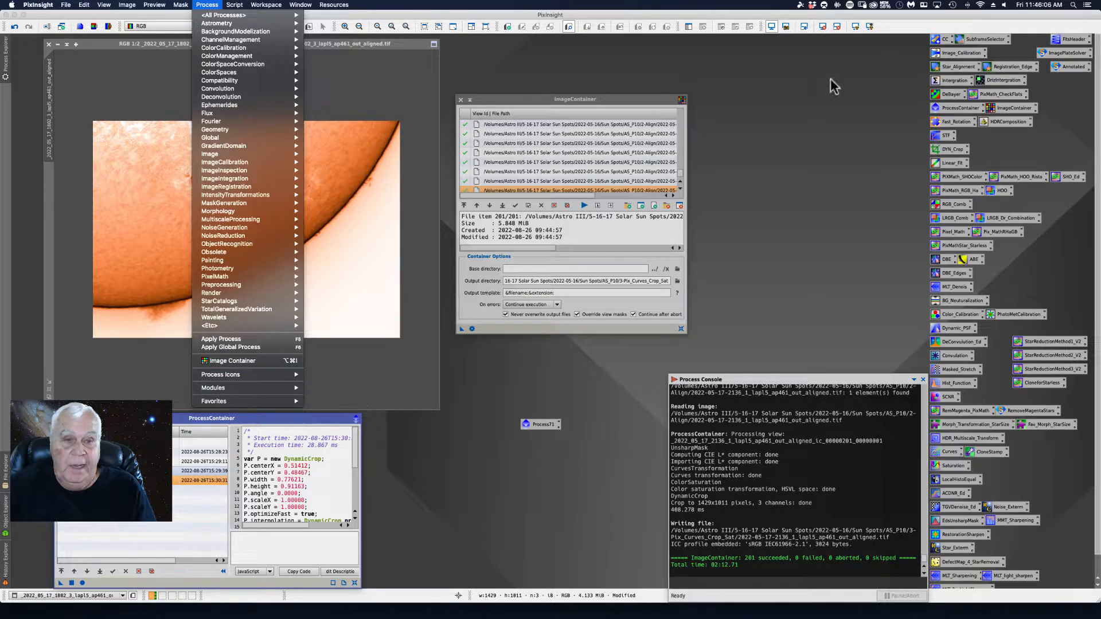
pyautogui.click(783, 123)
pyautogui.rightClick(783, 123)
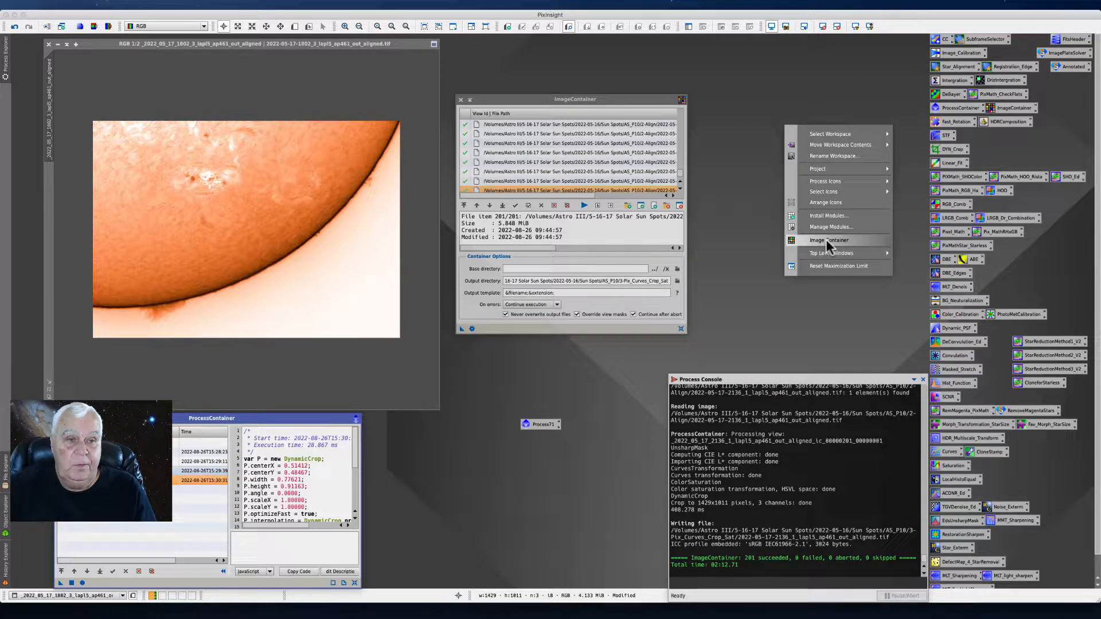
pyautogui.click(766, 236)
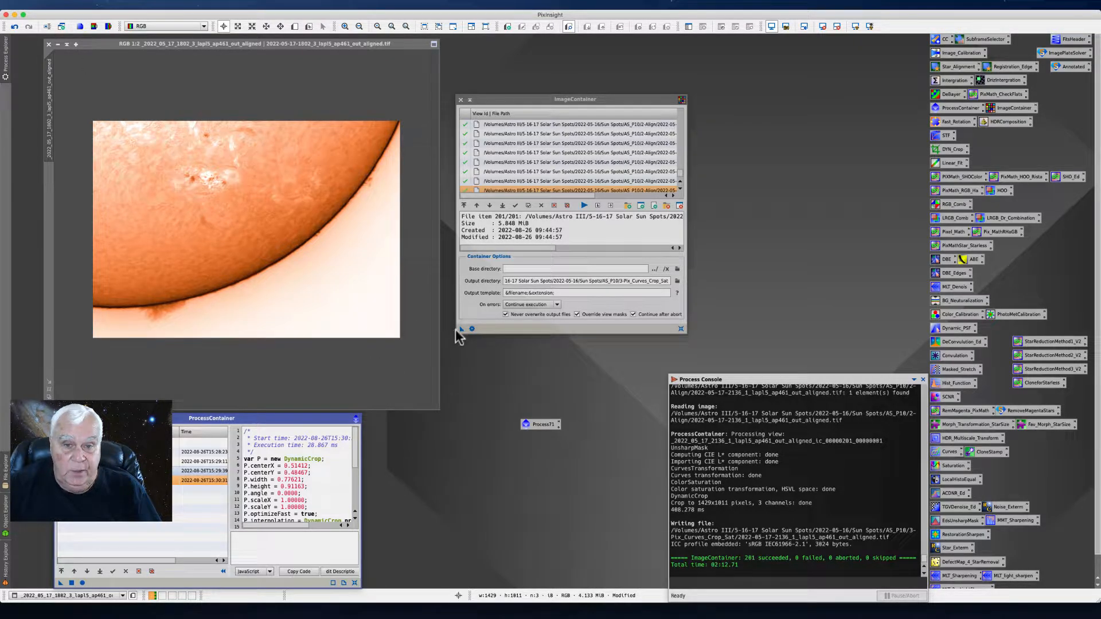
pyautogui.moveTo(461, 331); pyautogui.dragTo(470, 307)
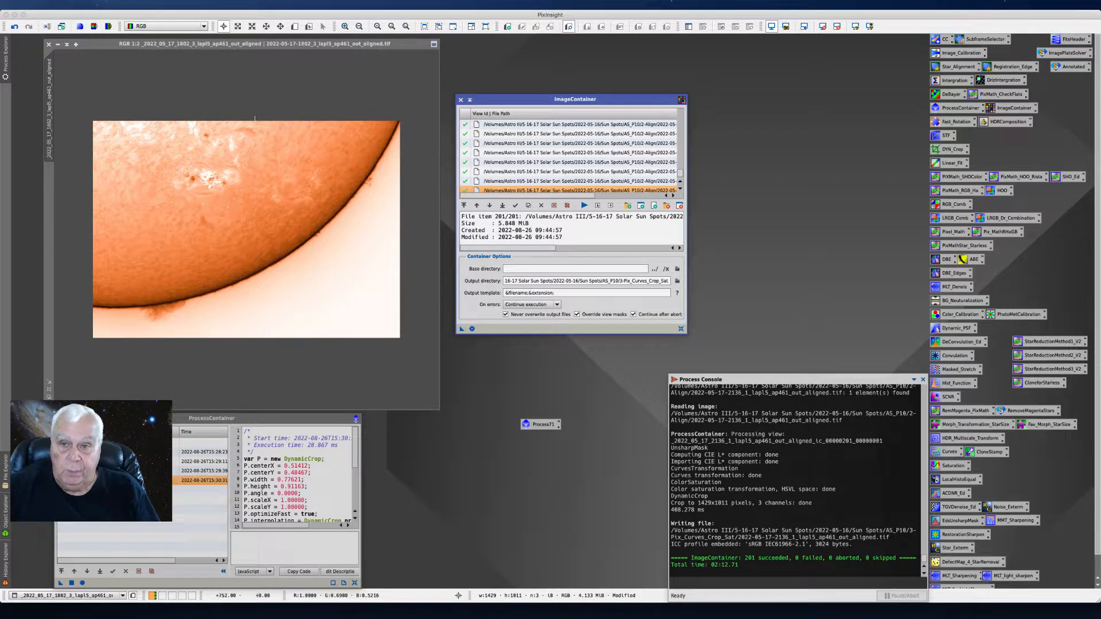
# - Clear the workspace by closing the ImageContainer, the ProcessContainer and the solar image without saving, and deleting the saved process icon
pyautogui.click(460, 100)
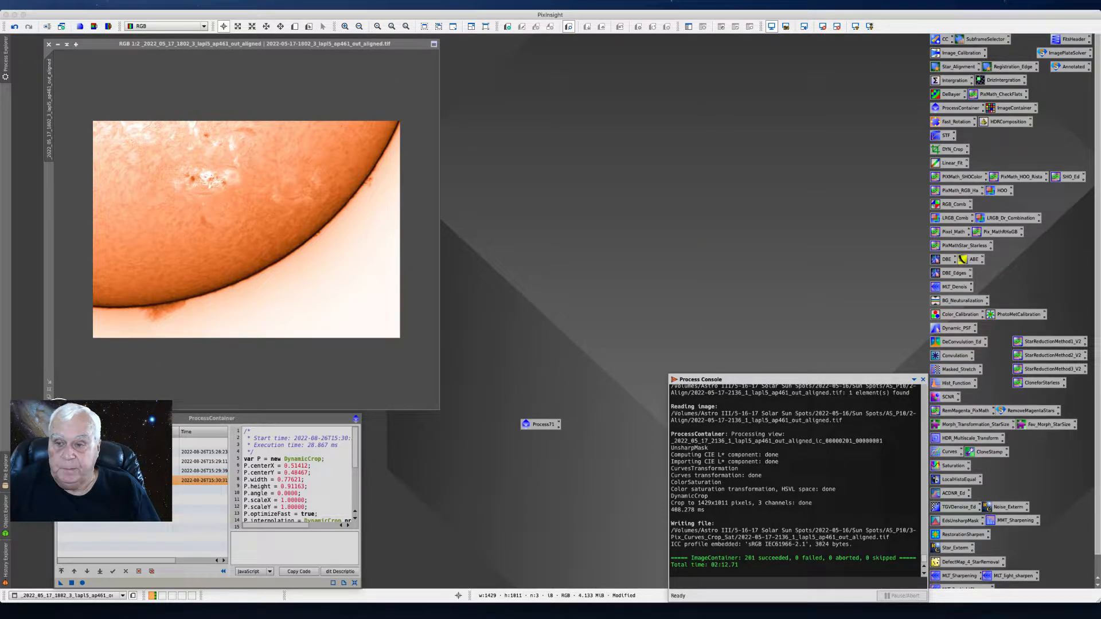
pyautogui.click(59, 419)
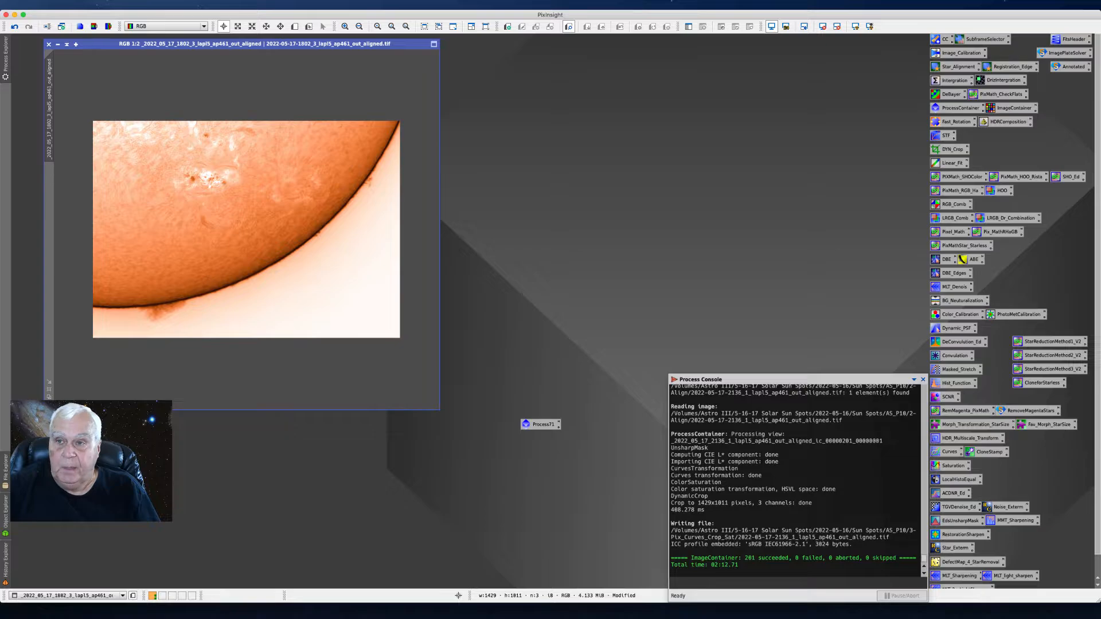
pyautogui.click(48, 44)
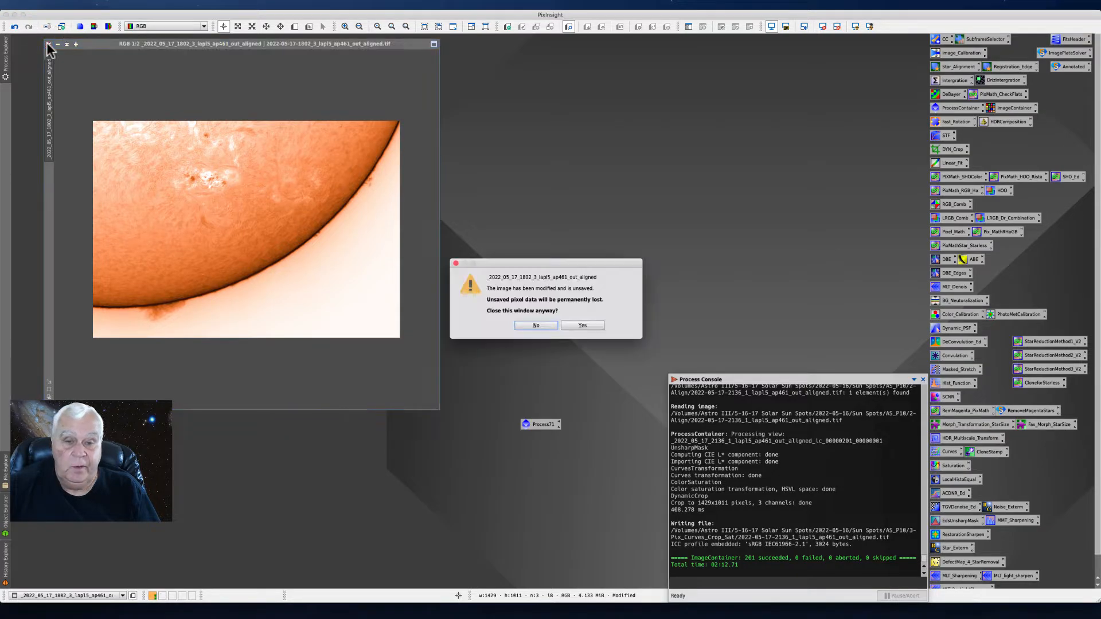
pyautogui.click(591, 326)
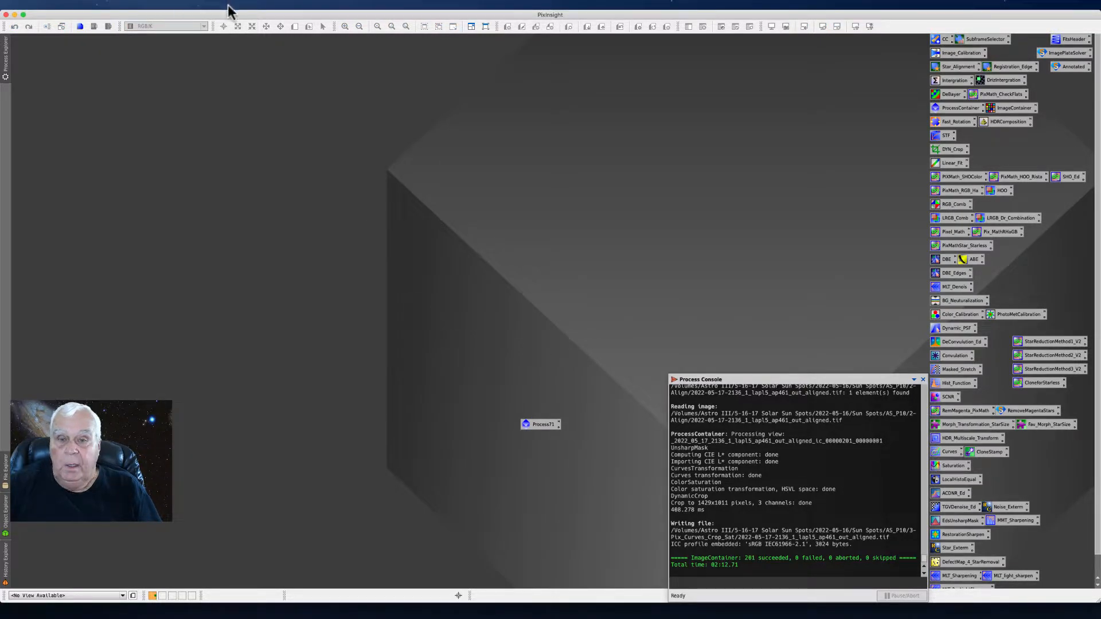
pyautogui.rightClick(531, 425)
pyautogui.click(590, 559)
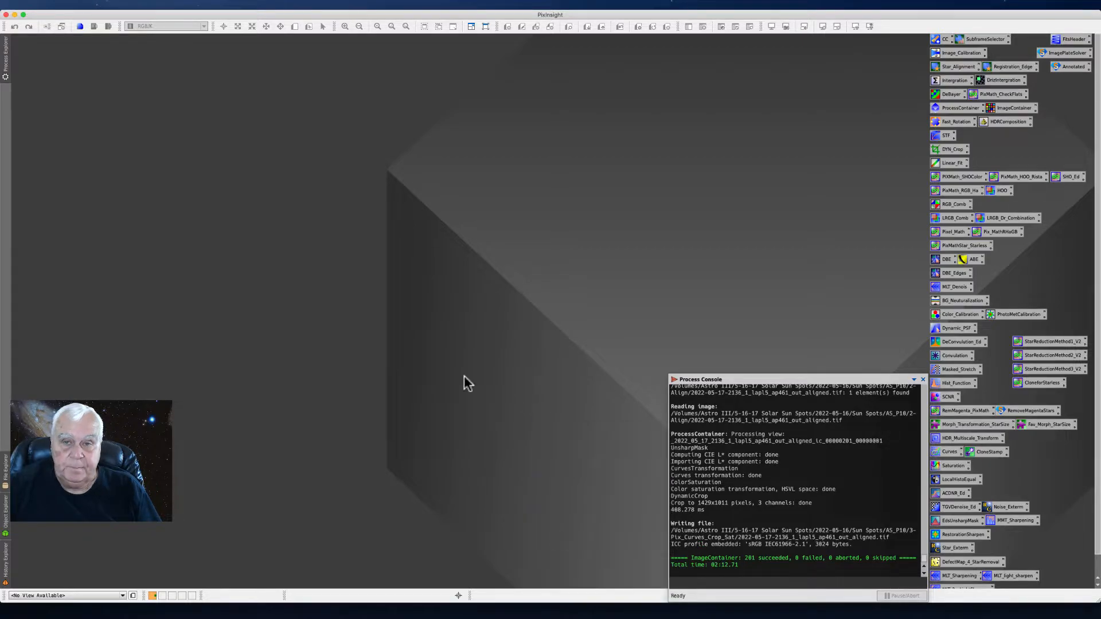
# - Launch the BatchLinearFit script and move its window higher in the workspace
pyautogui.click(230, 6)
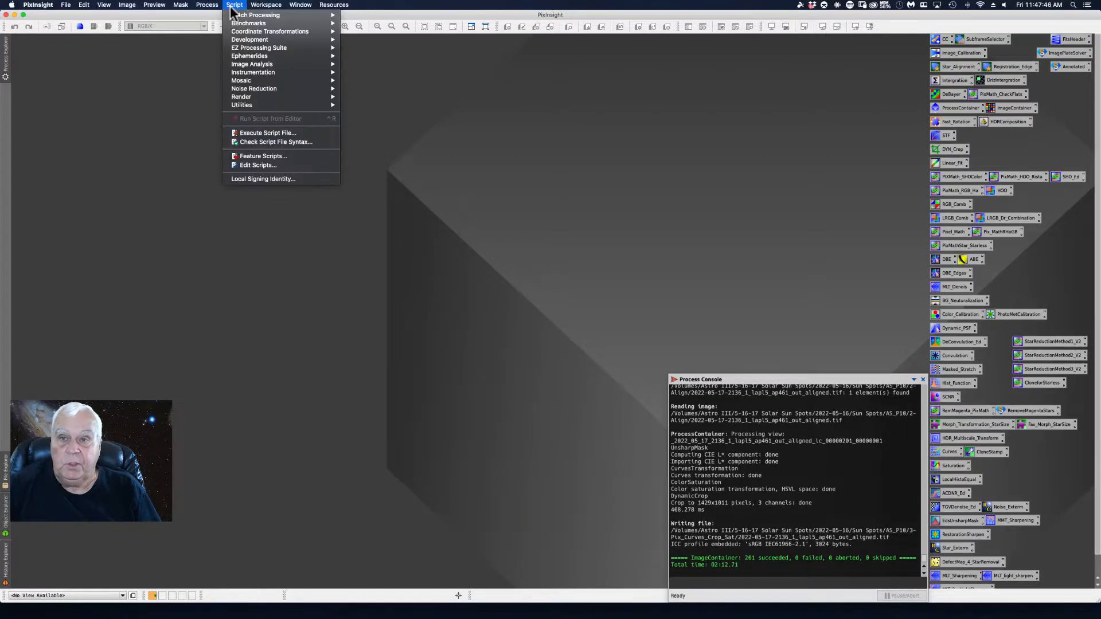
pyautogui.moveTo(235, 19)
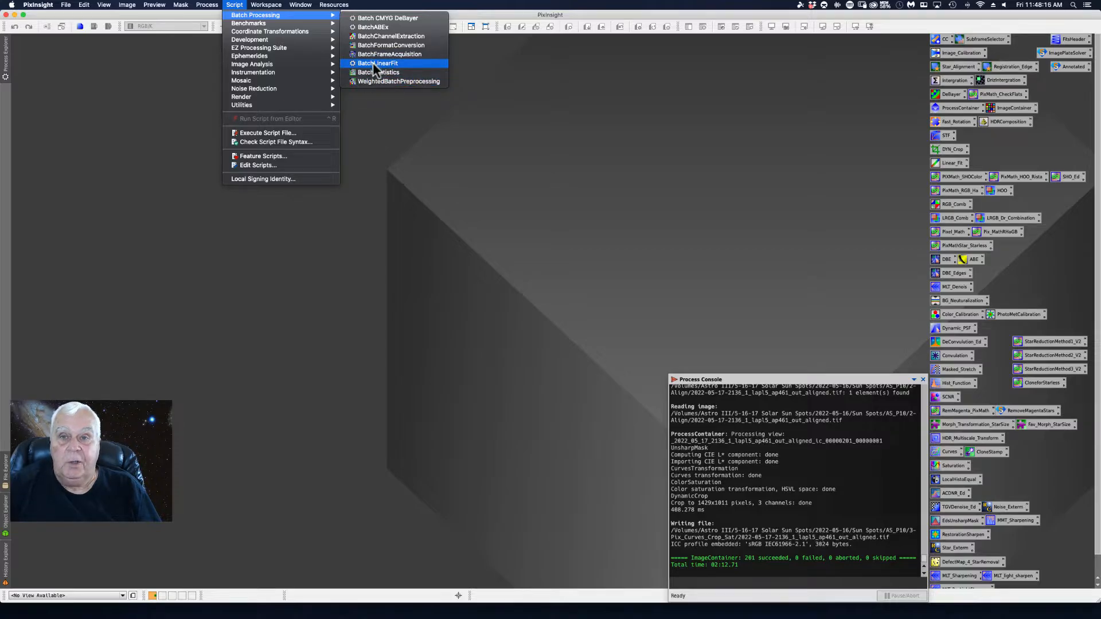
pyautogui.click(374, 64)
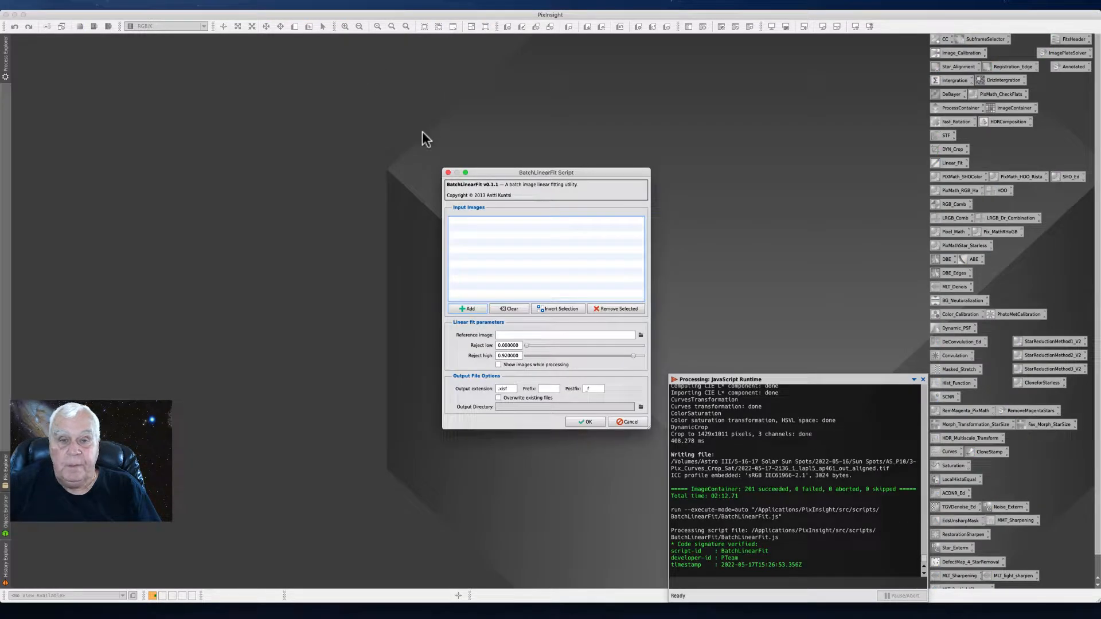
pyautogui.moveTo(472, 169); pyautogui.dragTo(427, 56)
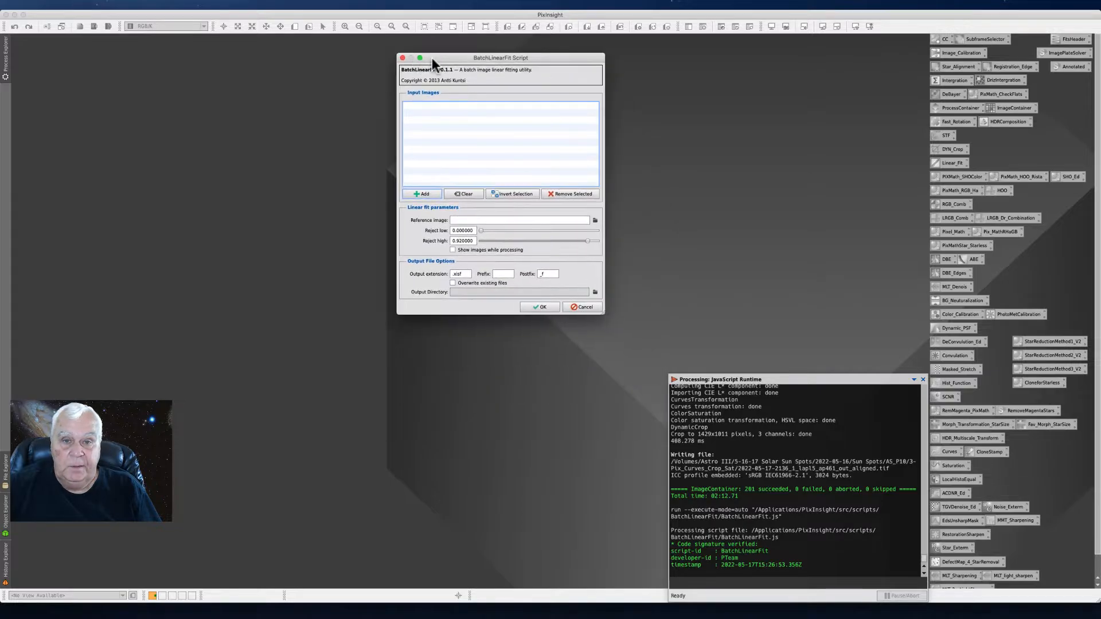
# - Start adding input images and browse to the AS_P10 folder inside 2022-05-16 / Sun Spots
pyautogui.click(422, 194)
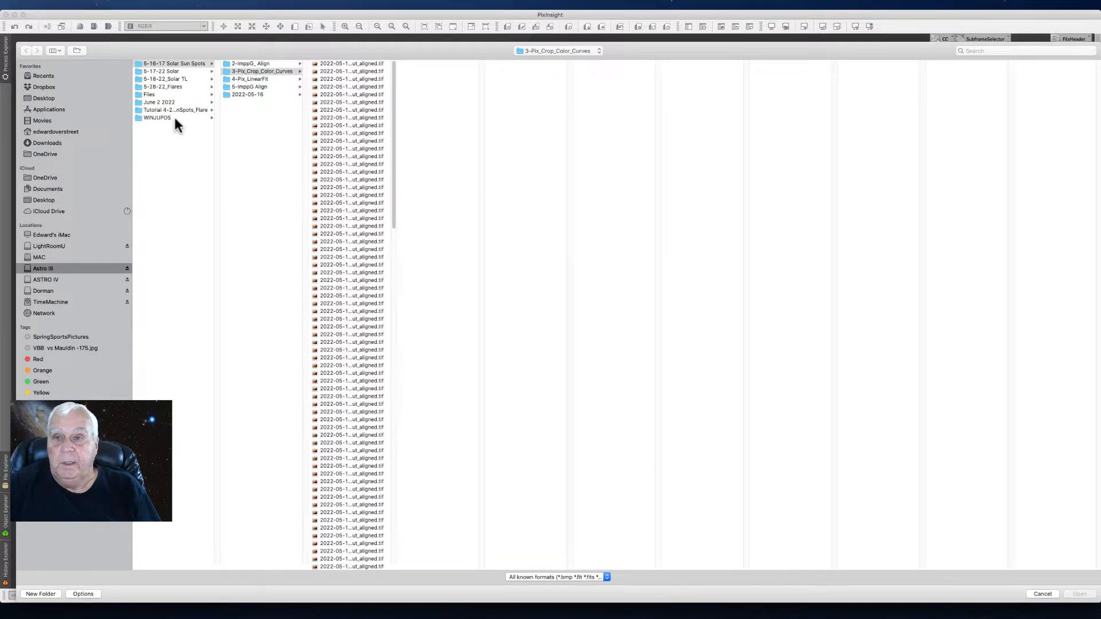
pyautogui.click(241, 94)
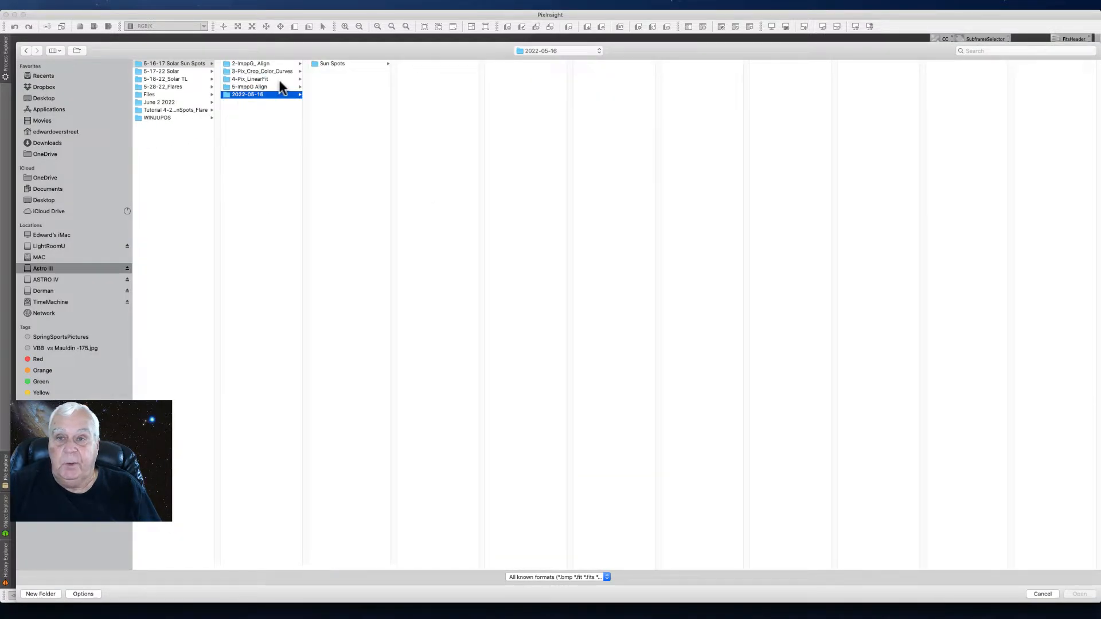
pyautogui.click(330, 63)
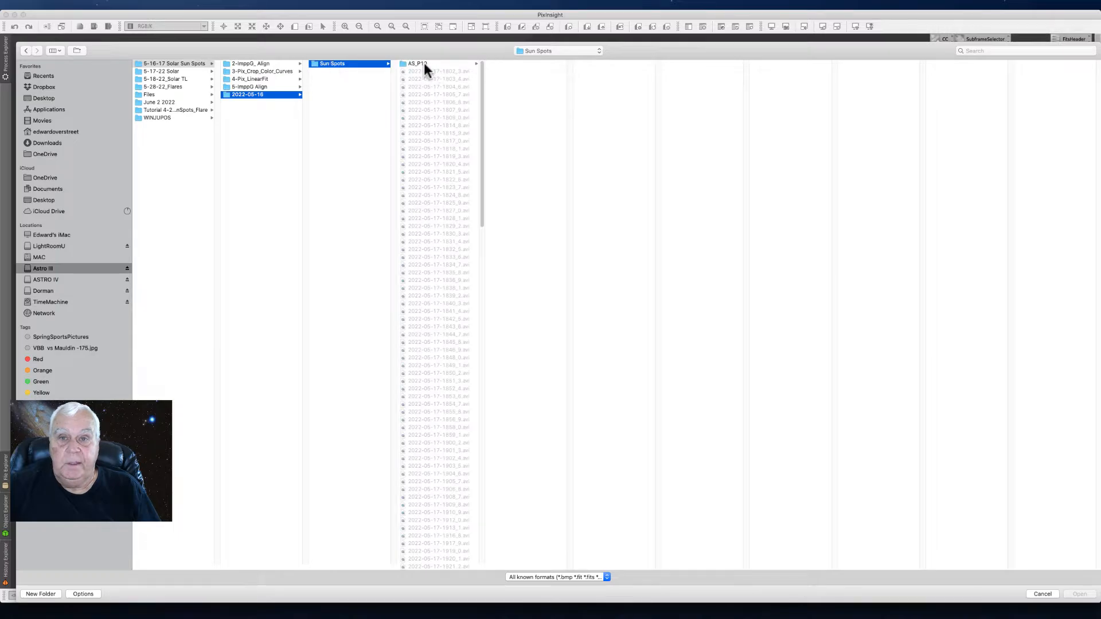
pyautogui.click(425, 63)
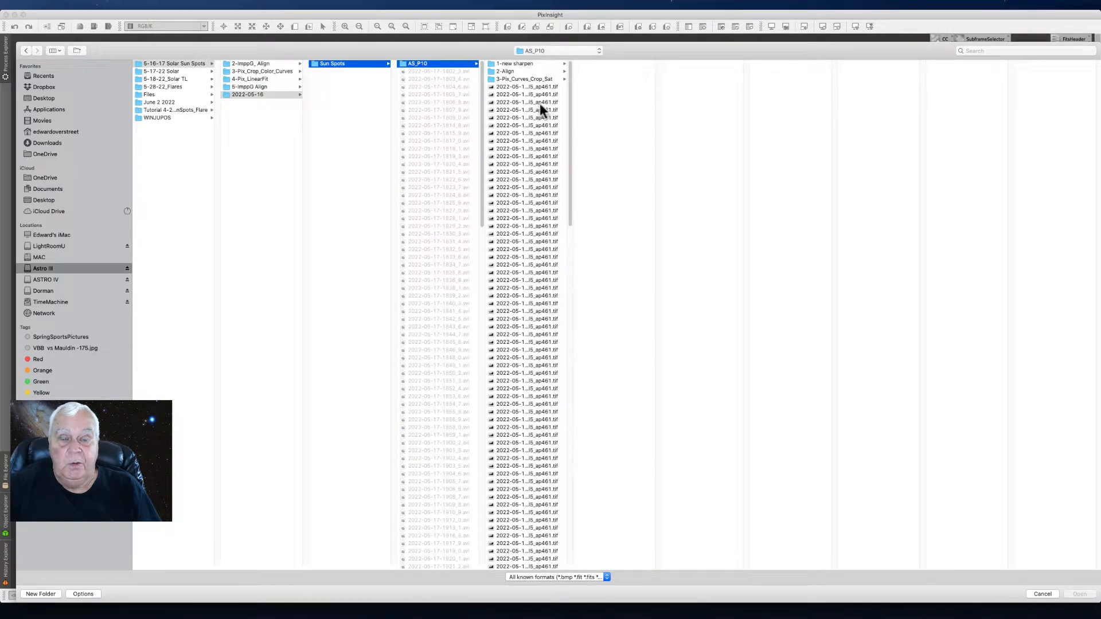
# - Preview a sample image from the 1-new sharpen folder and another from the 2-Align folder
pyautogui.click(508, 63)
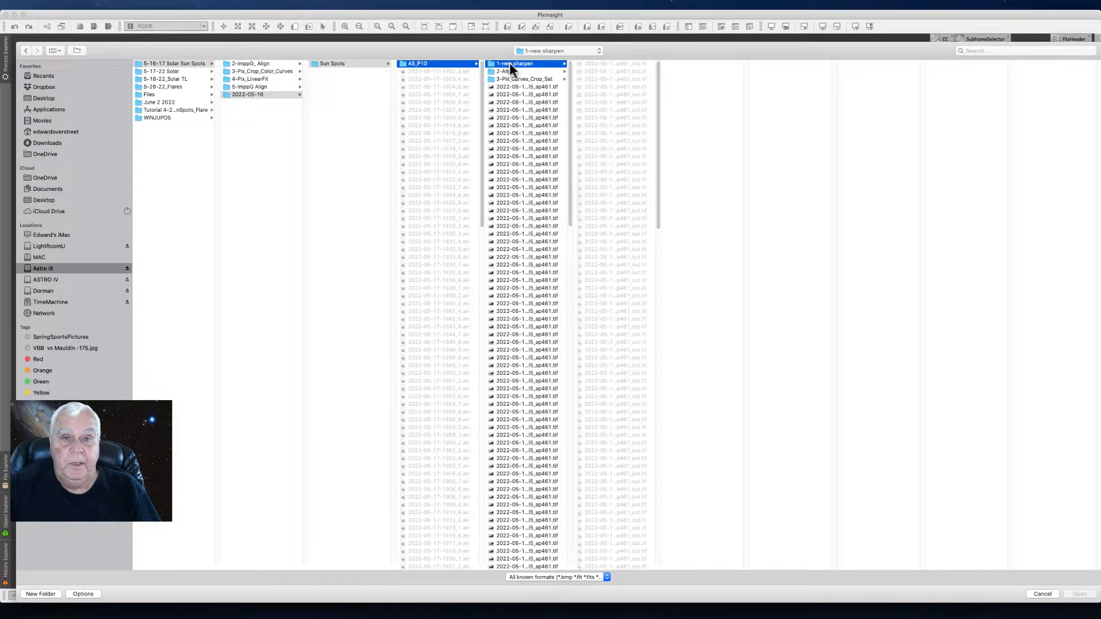
pyautogui.click(606, 103)
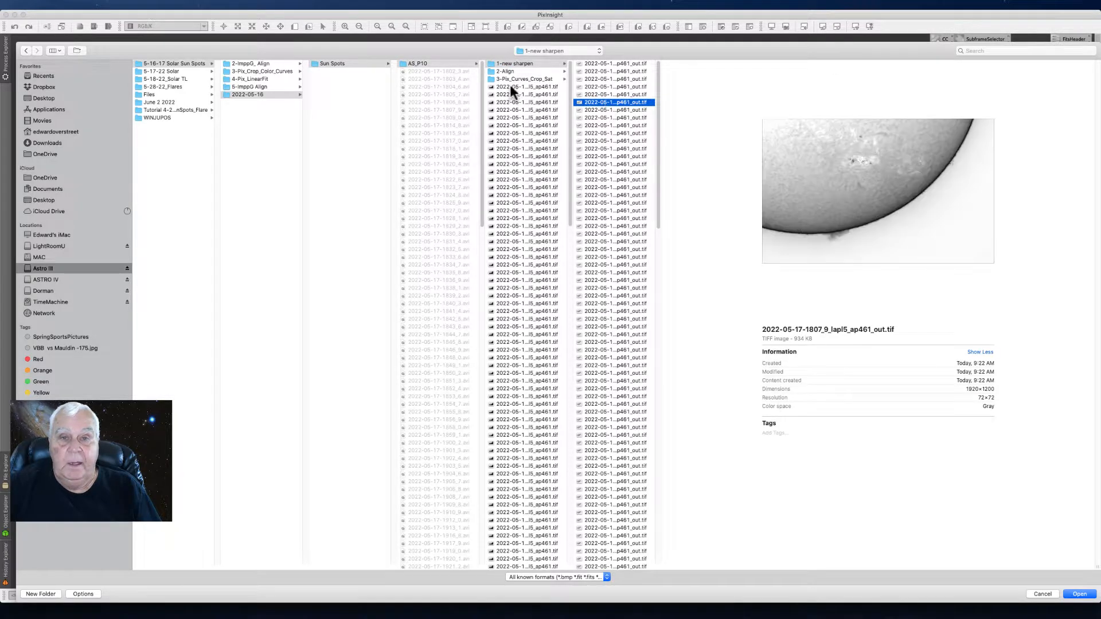
pyautogui.click(500, 71)
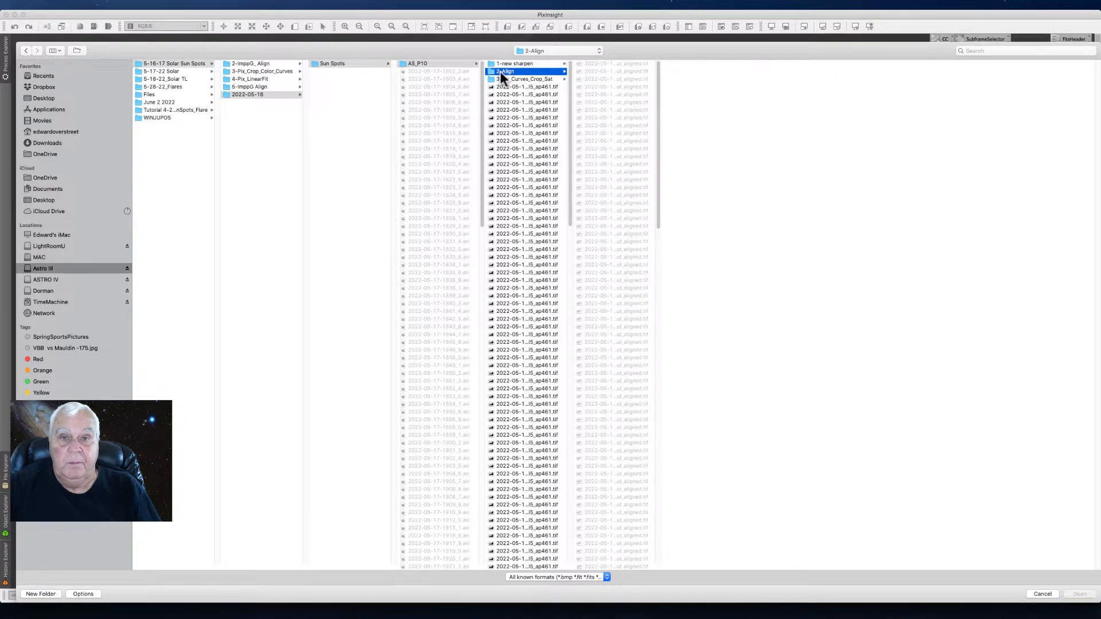
pyautogui.click(595, 100)
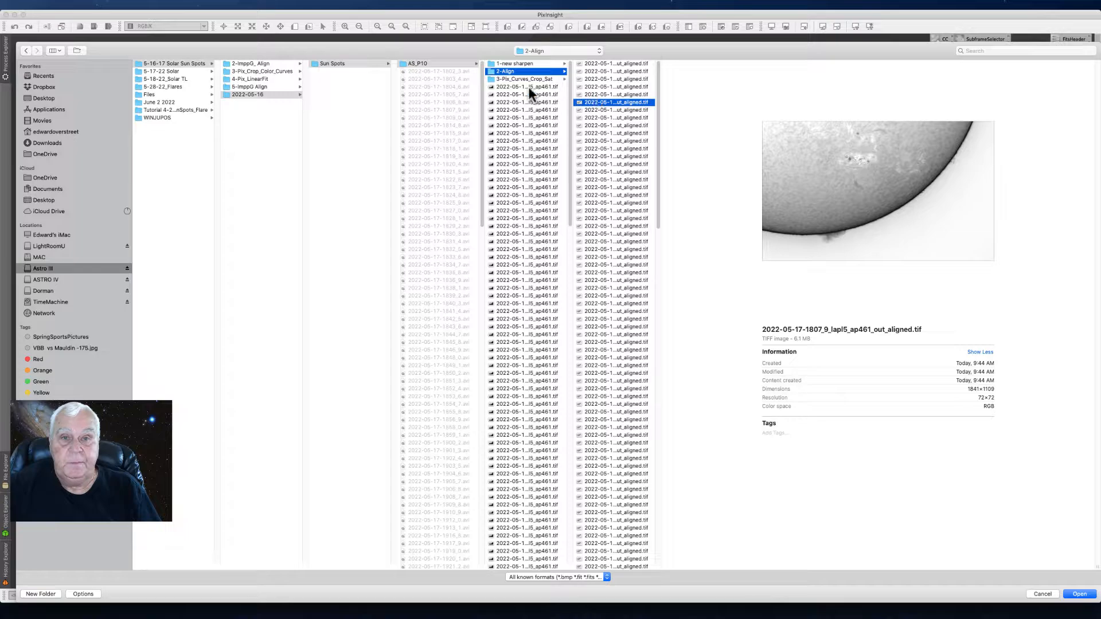
# - Preview sample images from throughout the 3-Pix_Curves_Crop_Sat folder to compare their brightness and color
pyautogui.click(507, 78)
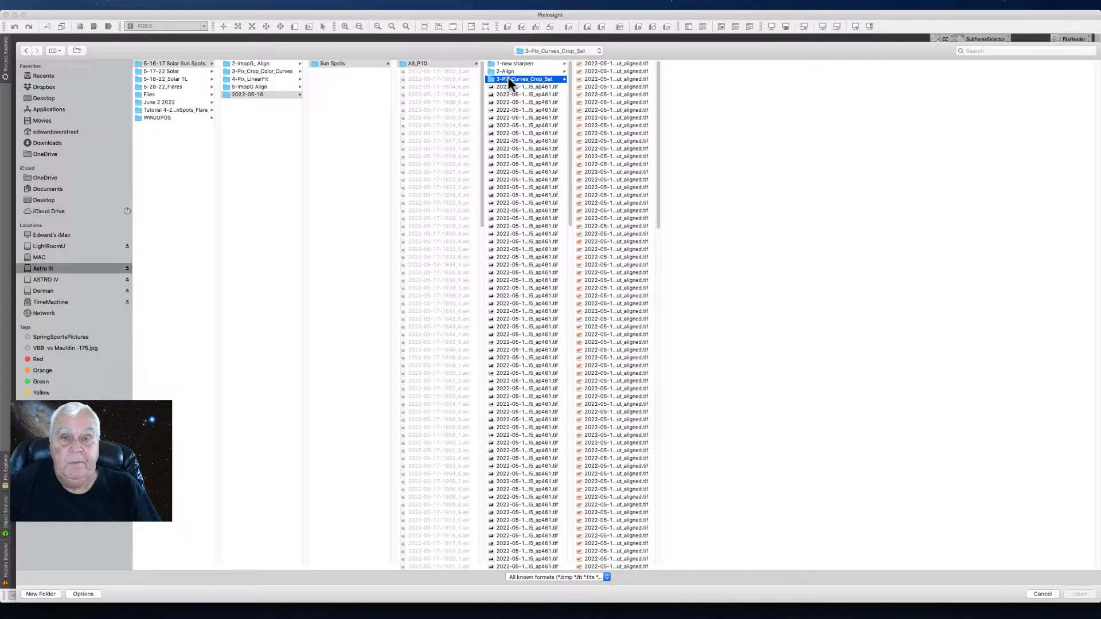
pyautogui.click(594, 117)
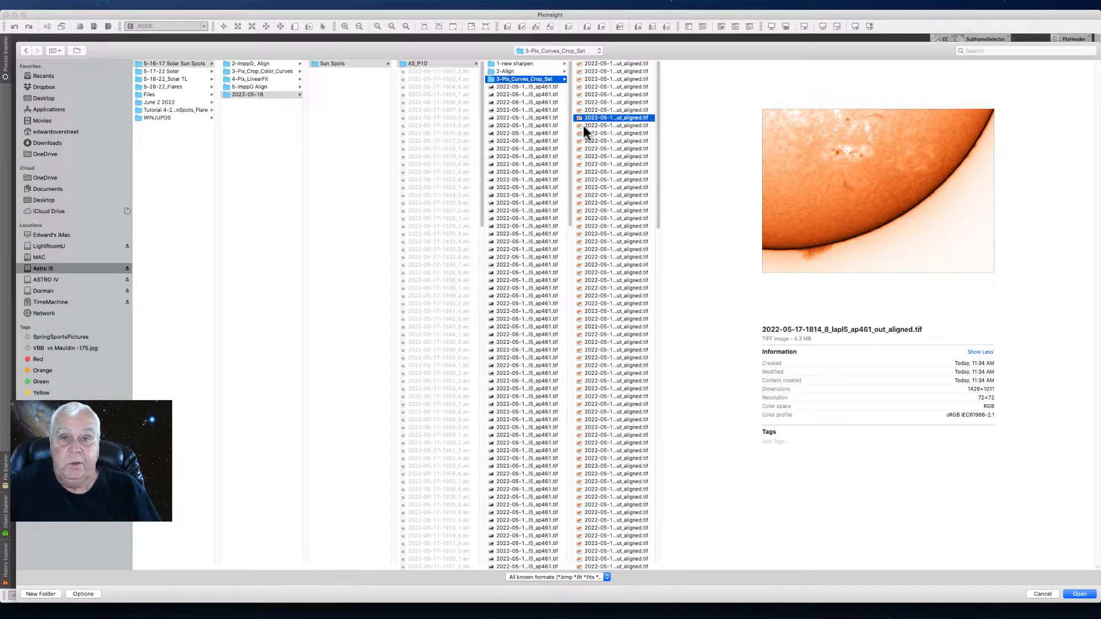
pyautogui.click(608, 272)
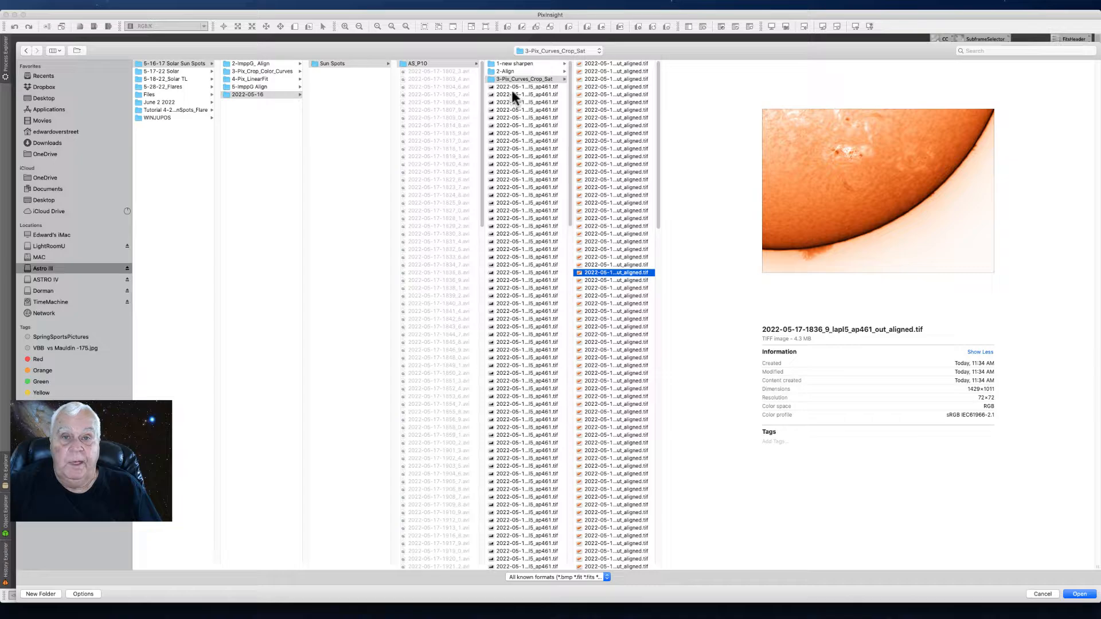
pyautogui.click(612, 141)
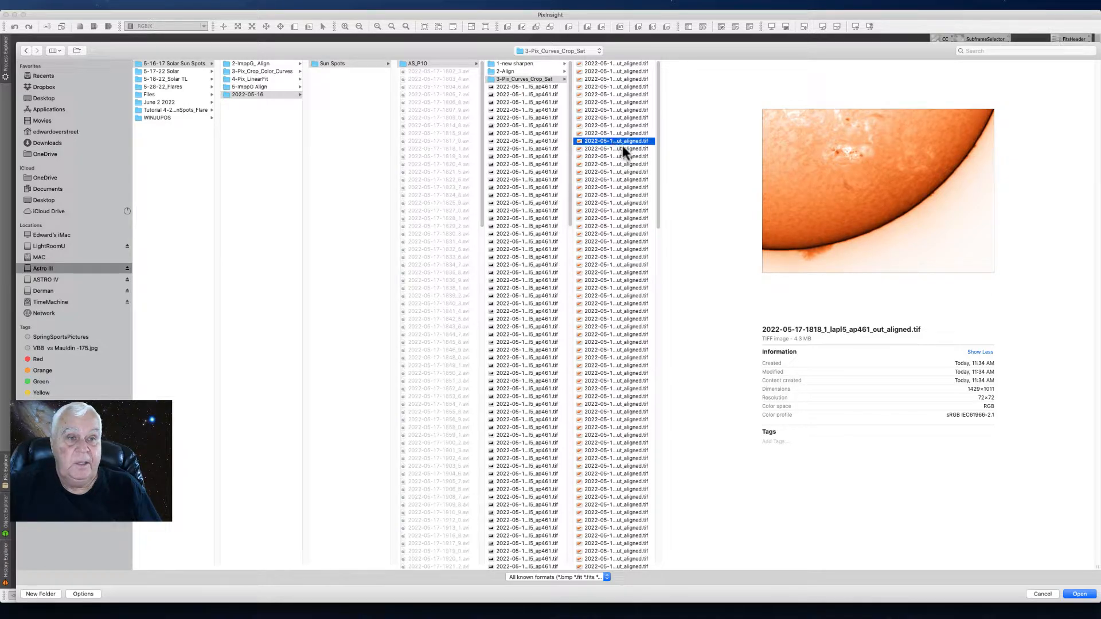
pyautogui.click(618, 332)
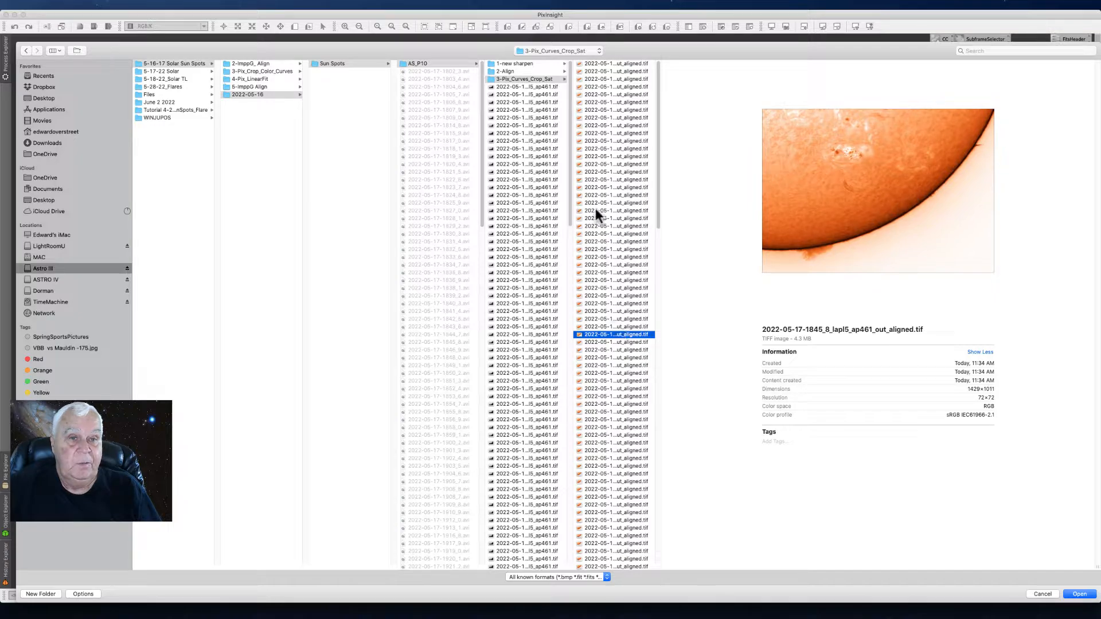
pyautogui.click(610, 163)
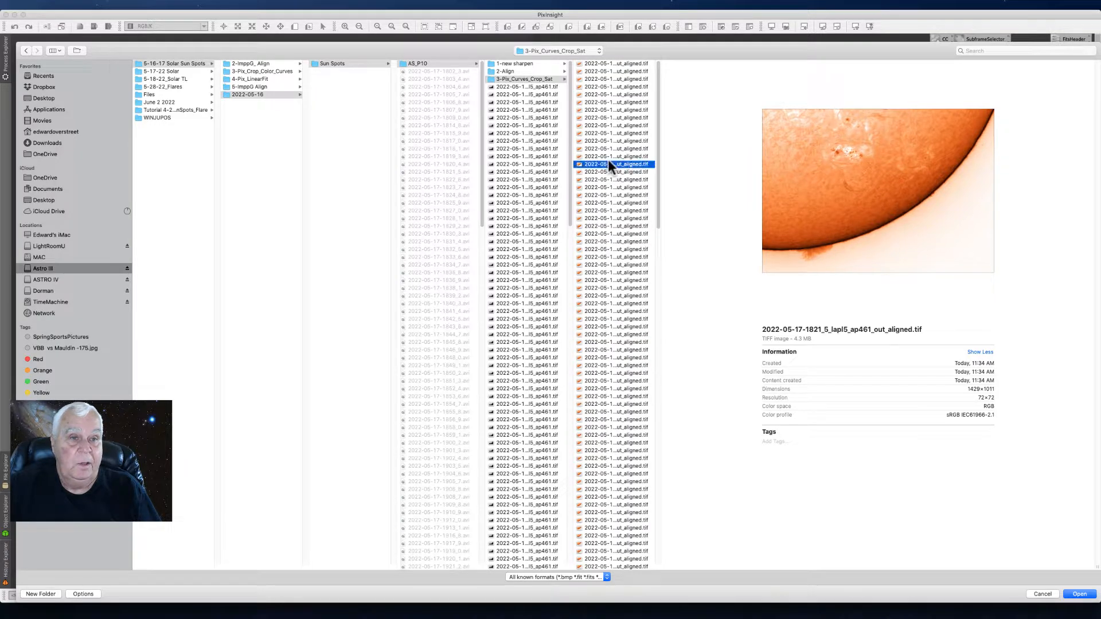
pyautogui.click(615, 118)
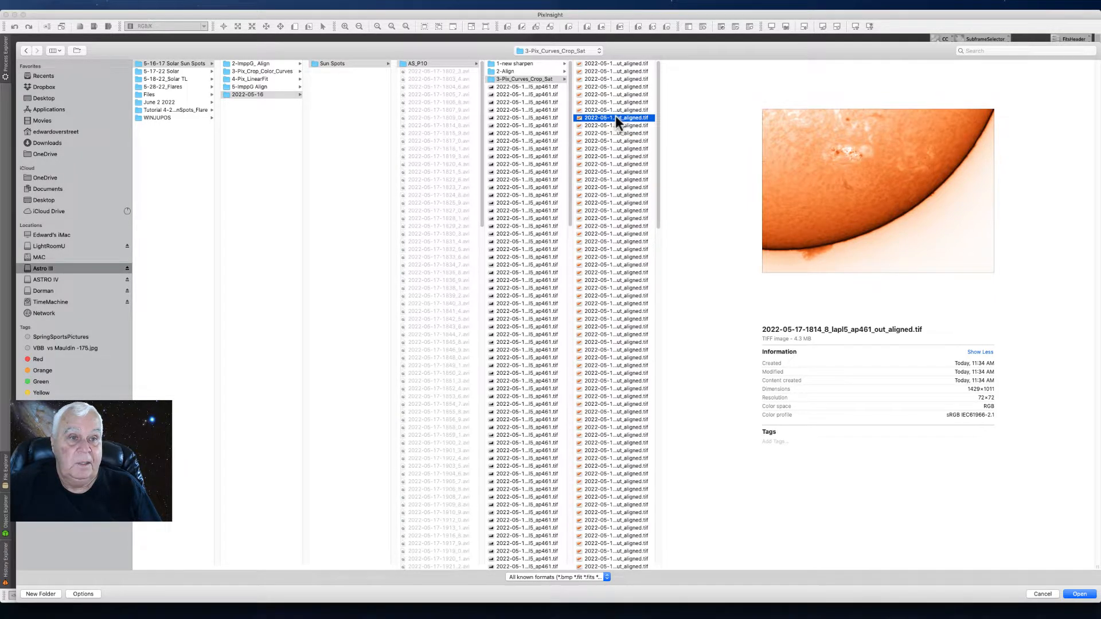
pyautogui.click(636, 427)
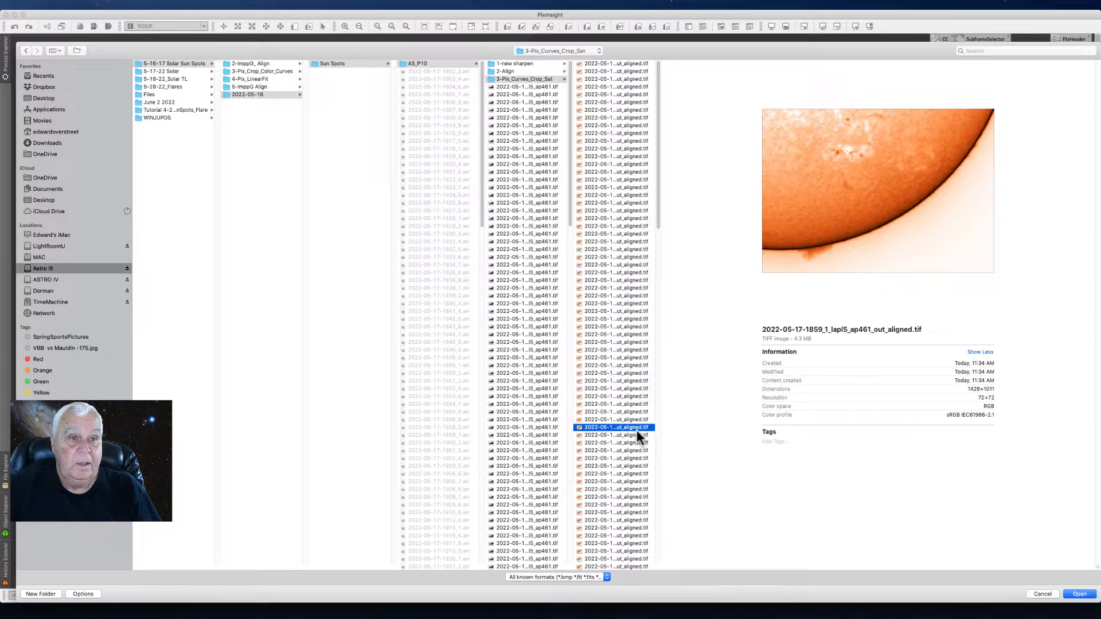
pyautogui.click(607, 107)
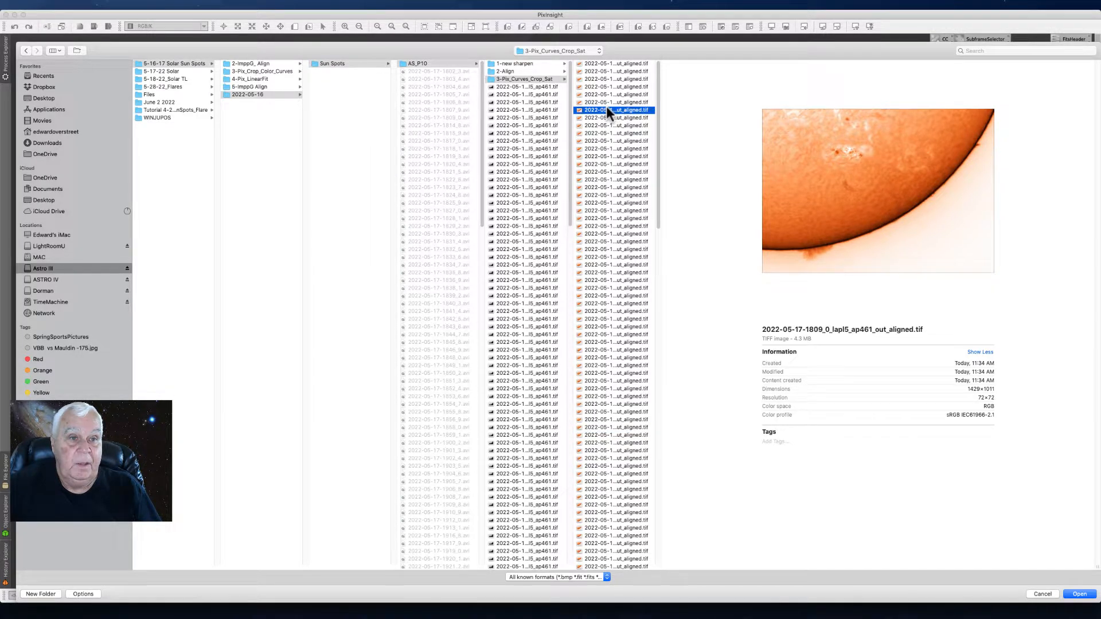
pyautogui.click(609, 496)
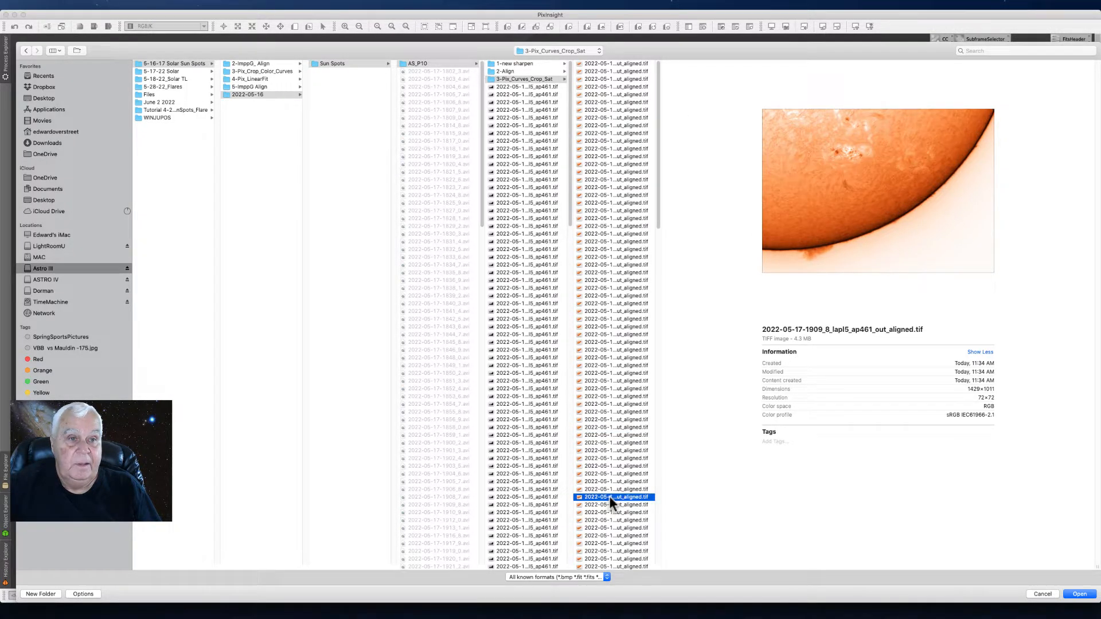
pyautogui.click(612, 78)
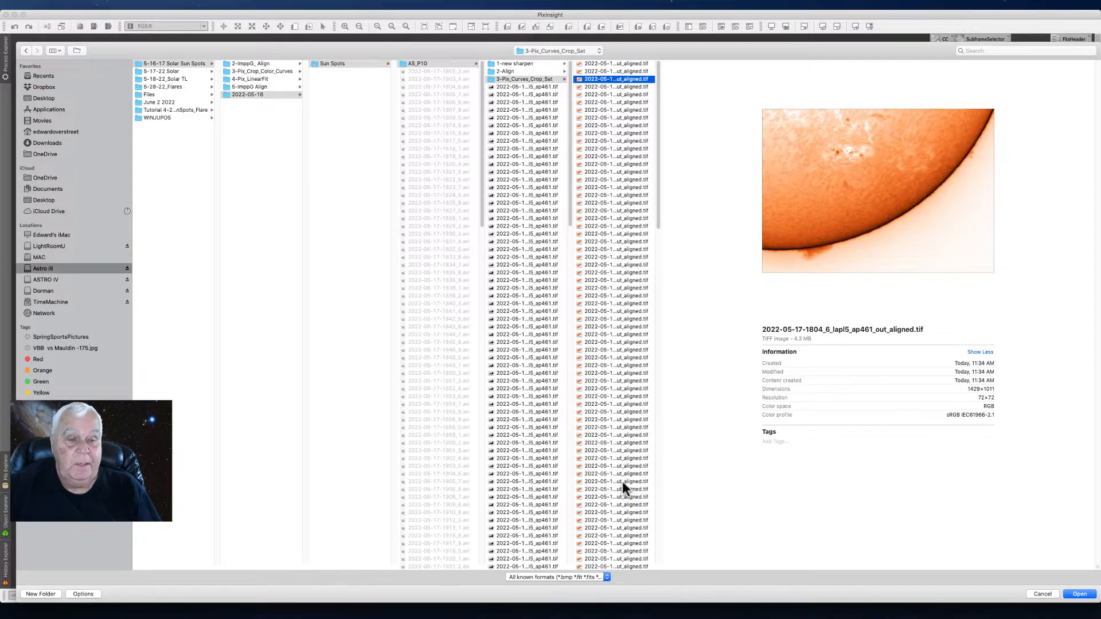
pyautogui.click(622, 481)
pyautogui.click(596, 71)
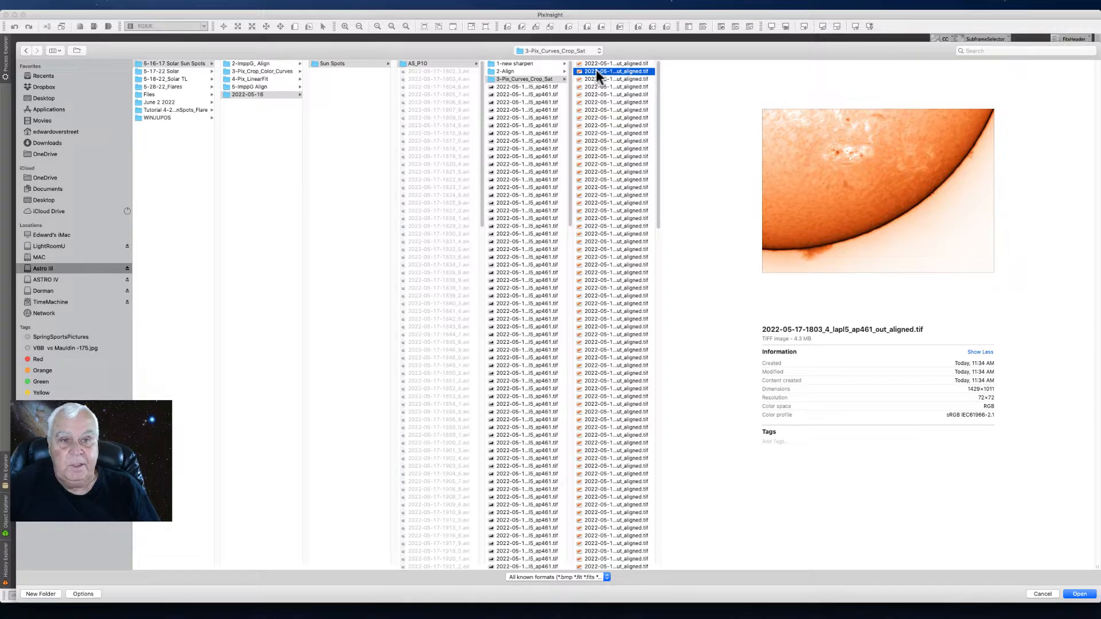
pyautogui.click(621, 351)
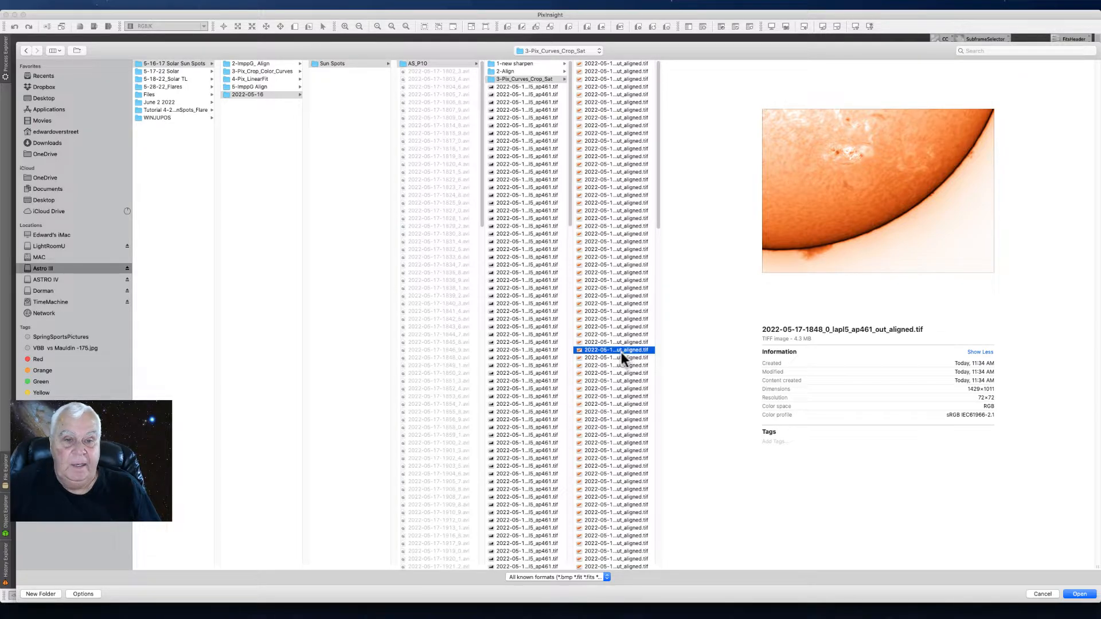
pyautogui.click(615, 421)
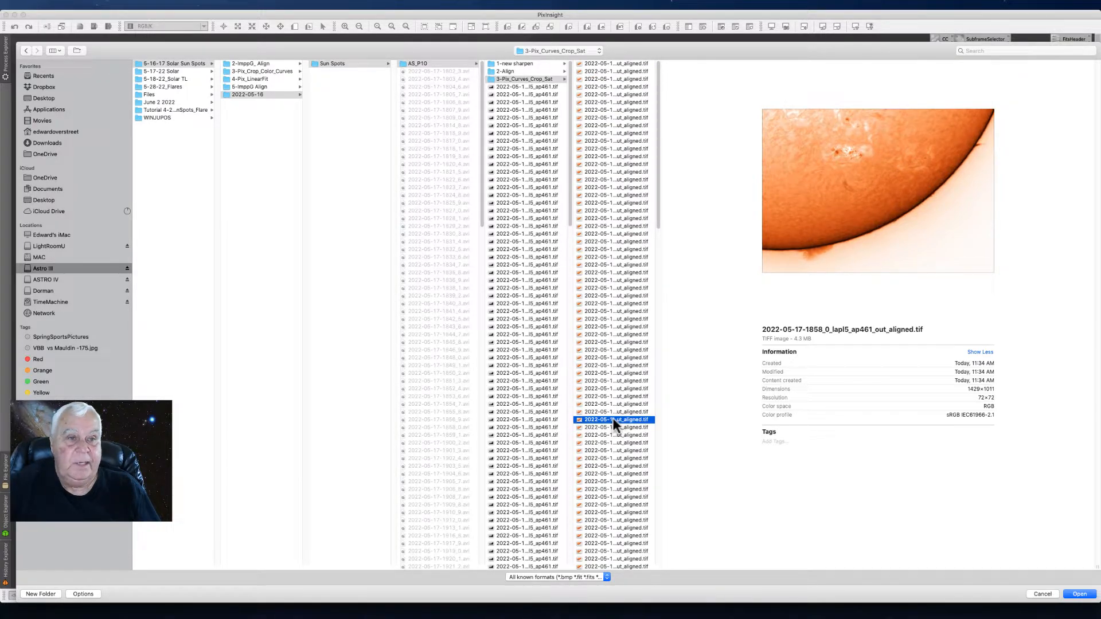
# - Add all the aligned TIFF files from the 3-Pix_Curves_Crop_Sat folder as the script's input images
pyautogui.click(596, 64)
pyautogui.moveTo(658, 75); pyautogui.dragTo(678, 508)
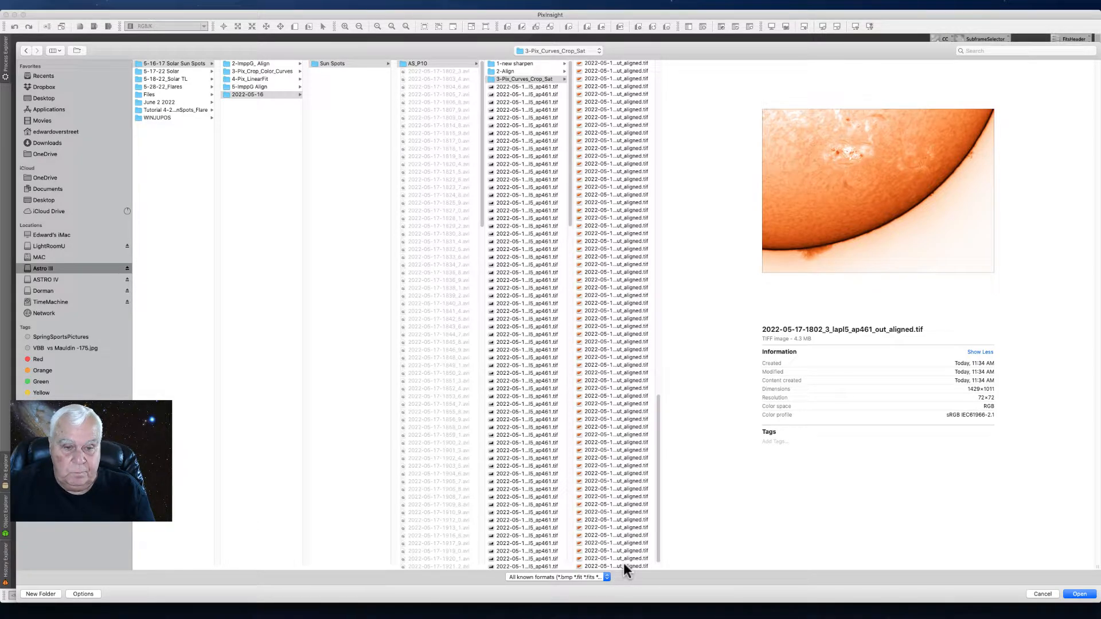
pyautogui.keyDown('shift'); pyautogui.click(624, 564); pyautogui.keyUp('shift')
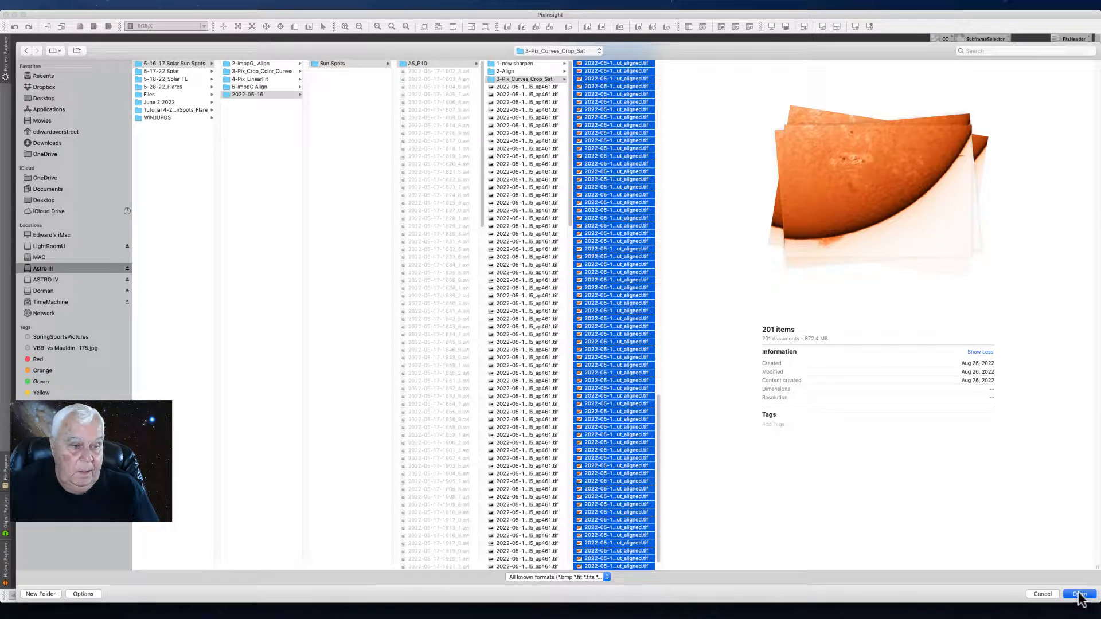
pyautogui.click(1079, 595)
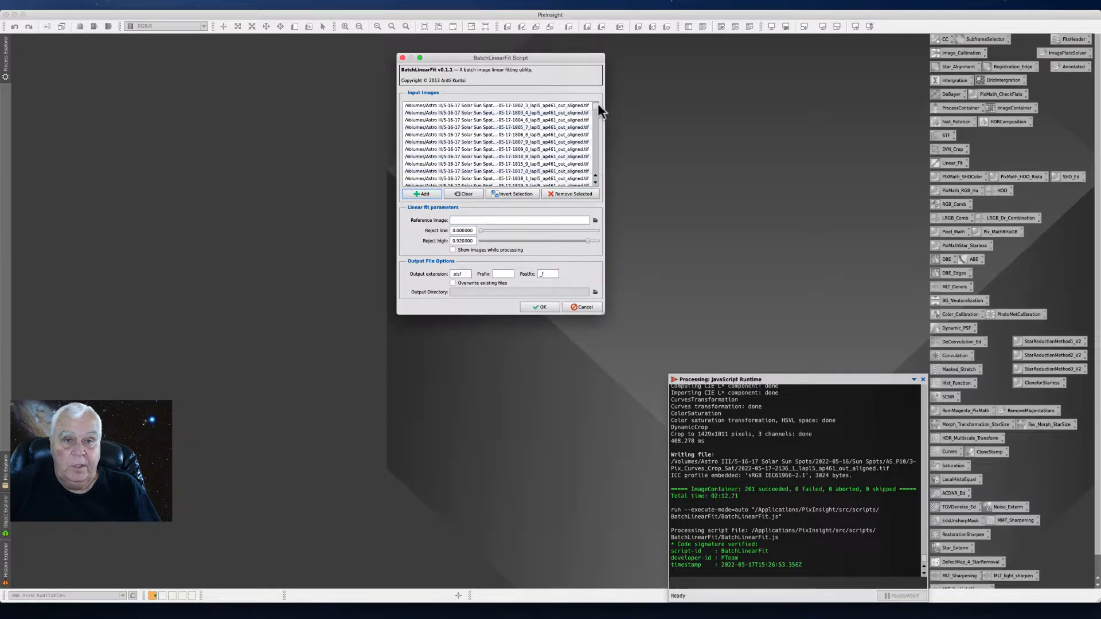
pyautogui.click(558, 108)
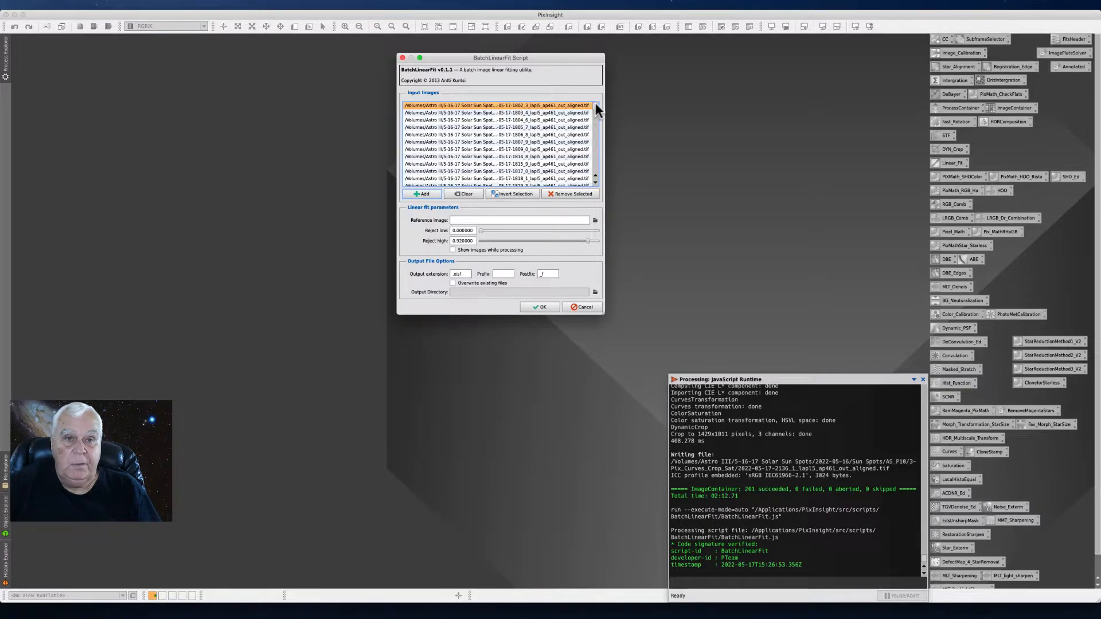
pyautogui.moveTo(597, 105); pyautogui.dragTo(600, 148)
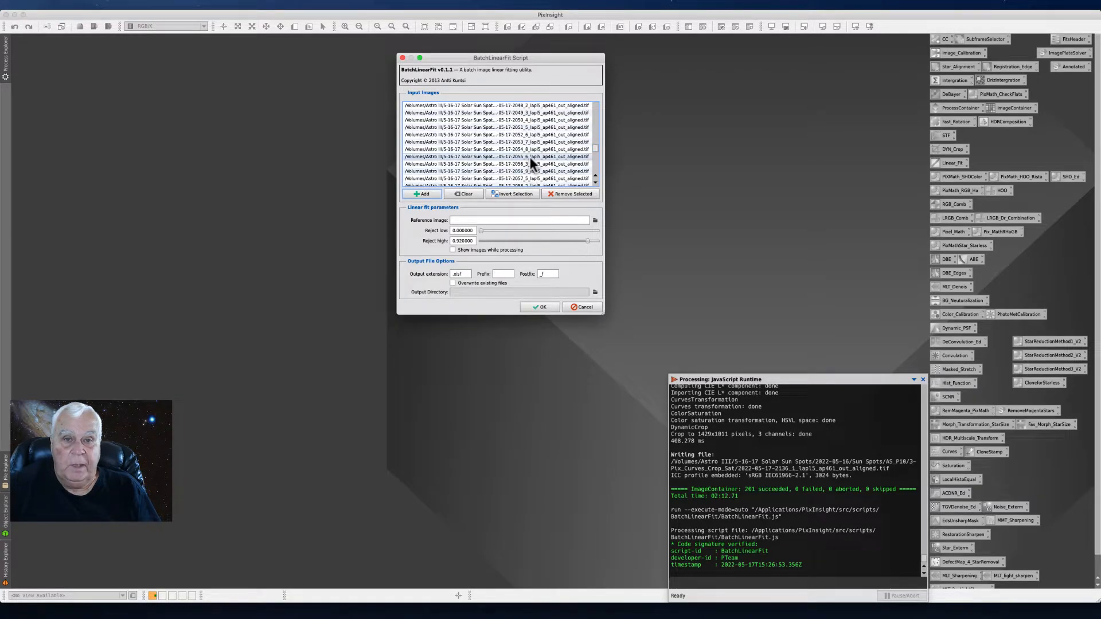
pyautogui.click(530, 157)
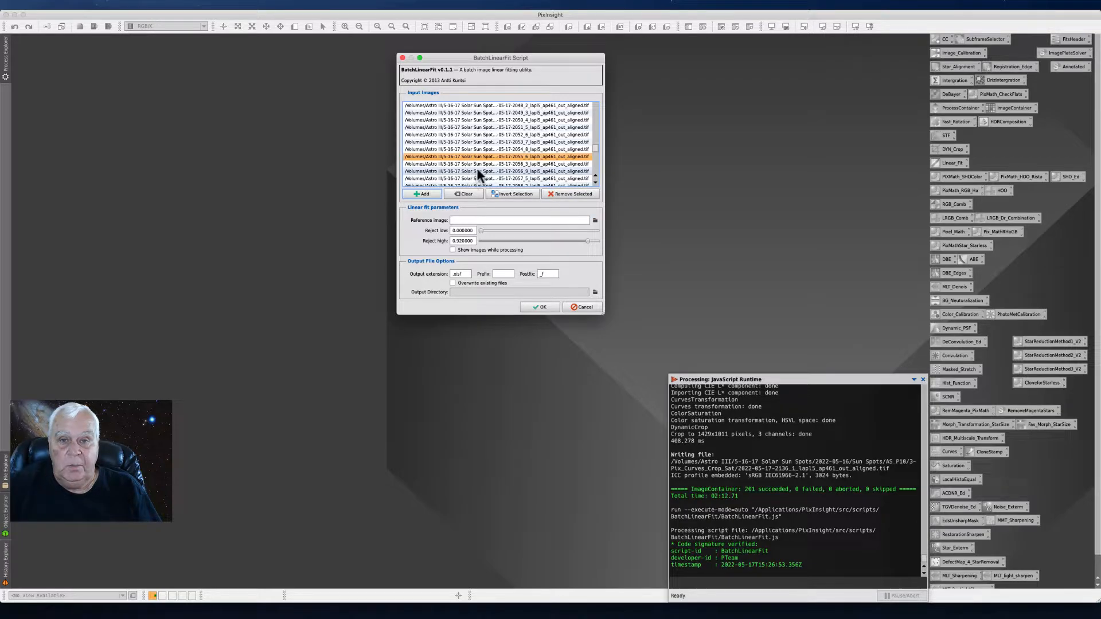
pyautogui.click(595, 222)
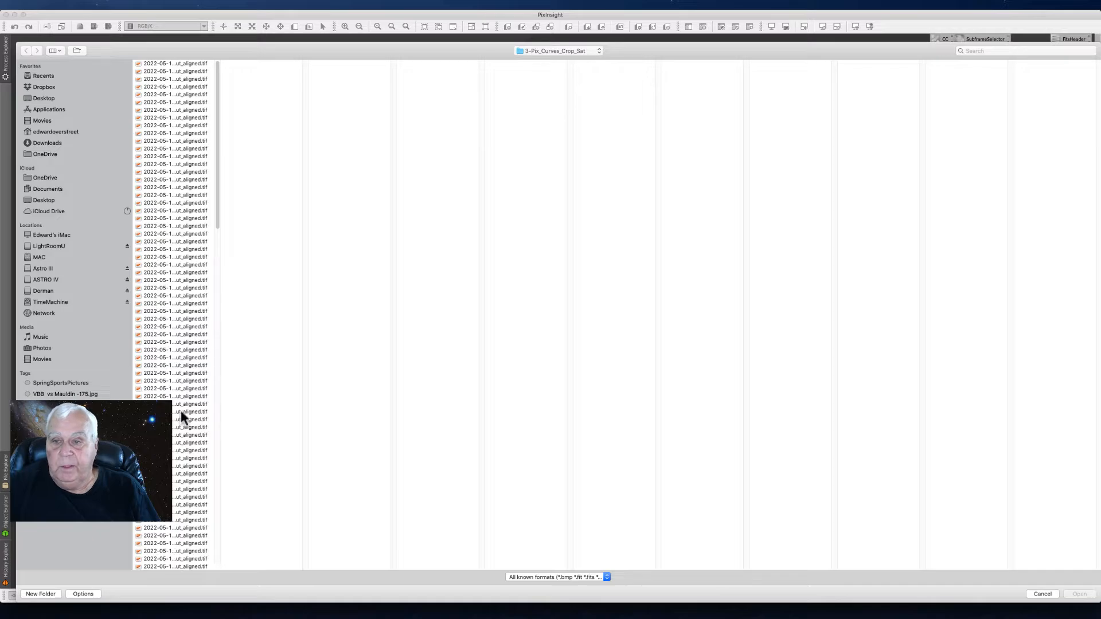
pyautogui.click(220, 195)
pyautogui.moveTo(220, 195); pyautogui.dragTo(220, 305)
pyautogui.click(180, 324)
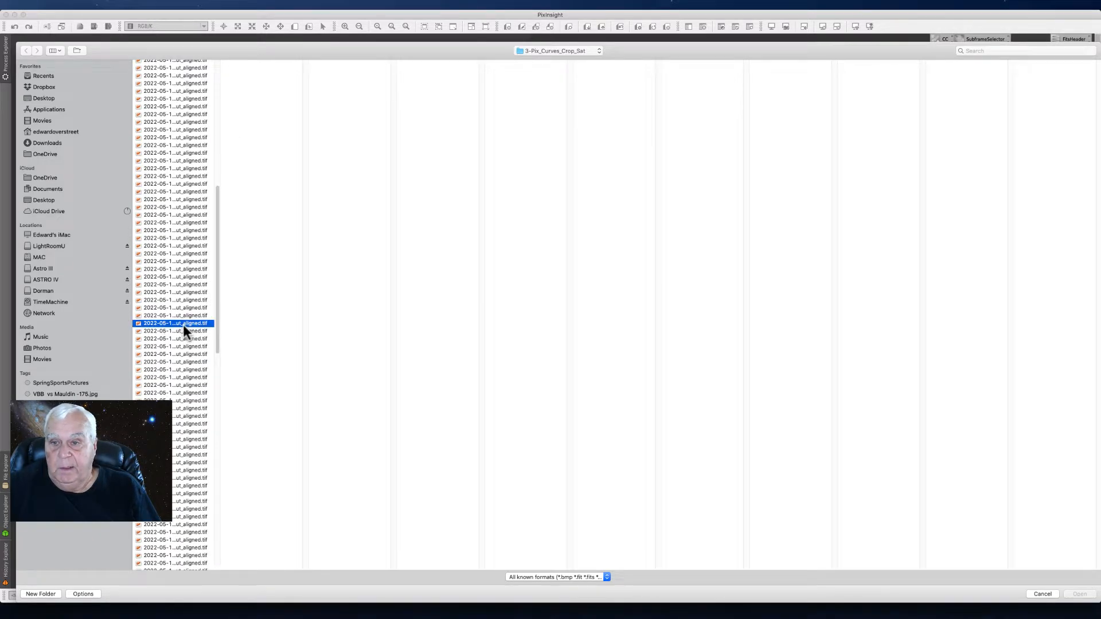
pyautogui.click(1080, 595)
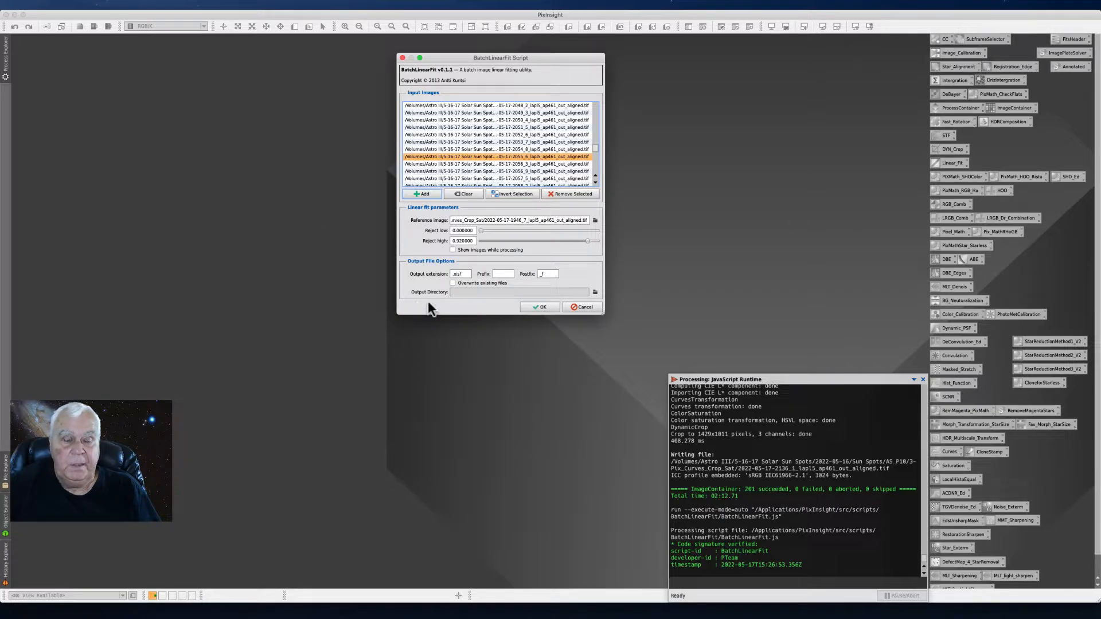
# - Set the output extension of the fitted images to .jpeg
pyautogui.click(466, 271)
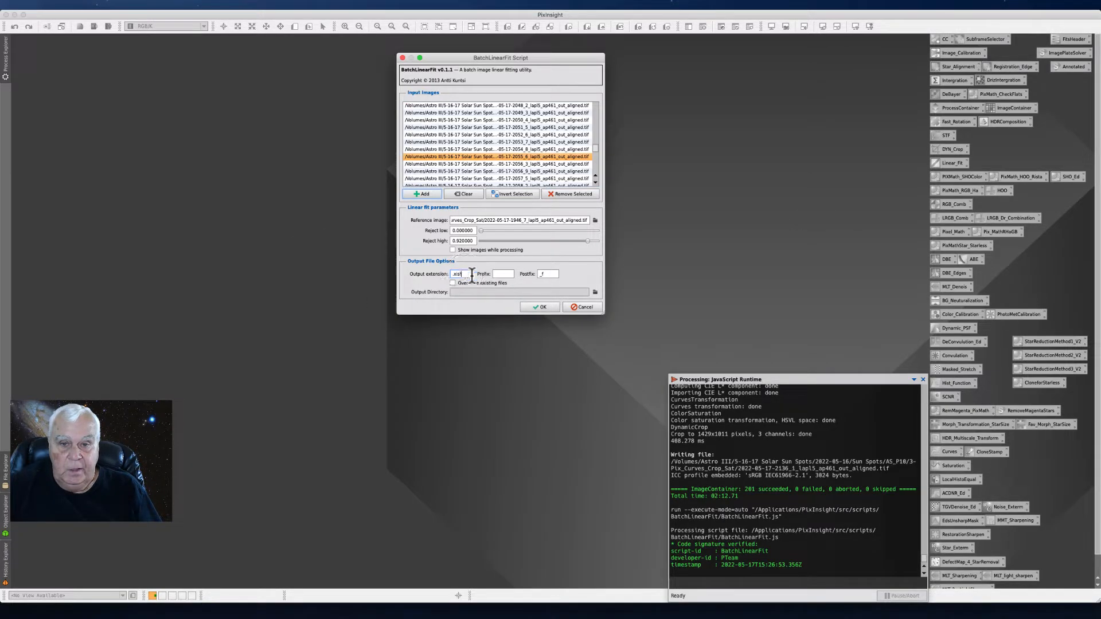
pyautogui.press('BackSpace')
pyautogui.write('jpe')
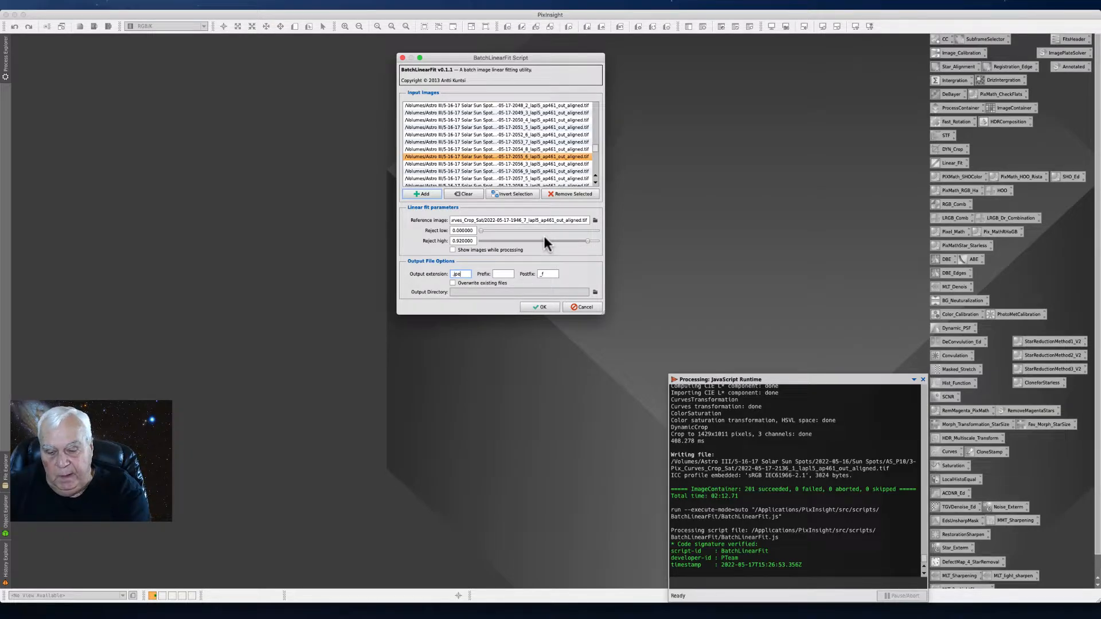
pyautogui.write('g')
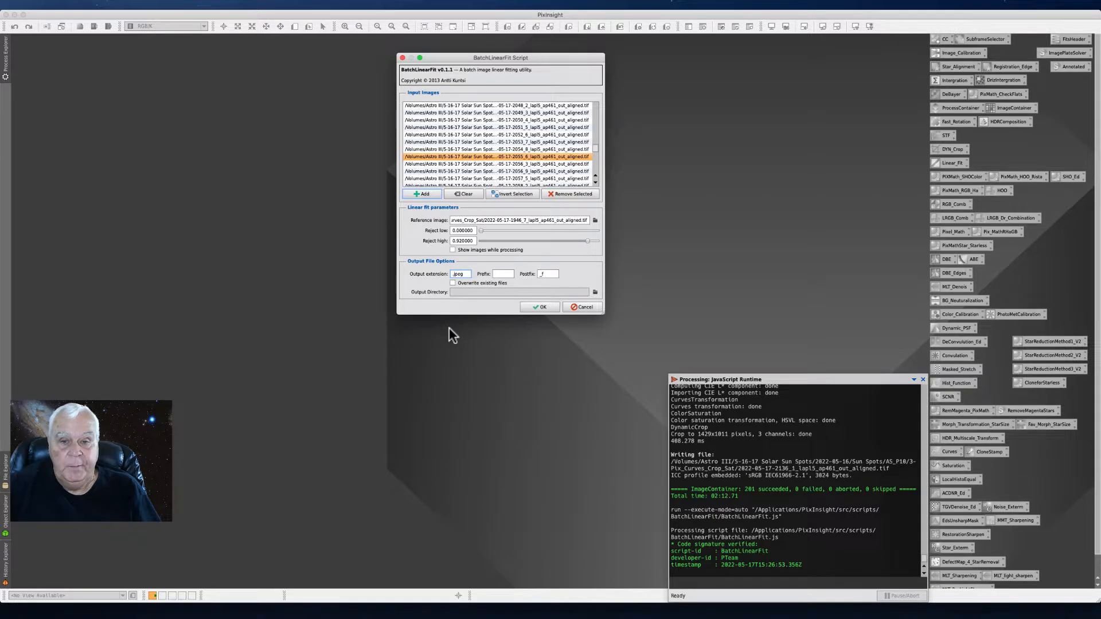
# - Set the output directory to a new 4-Pix_LinearFit folder inside 2022-05-16 / Sun Spots / AS_P10 and run the batch linear fit
pyautogui.click(595, 292)
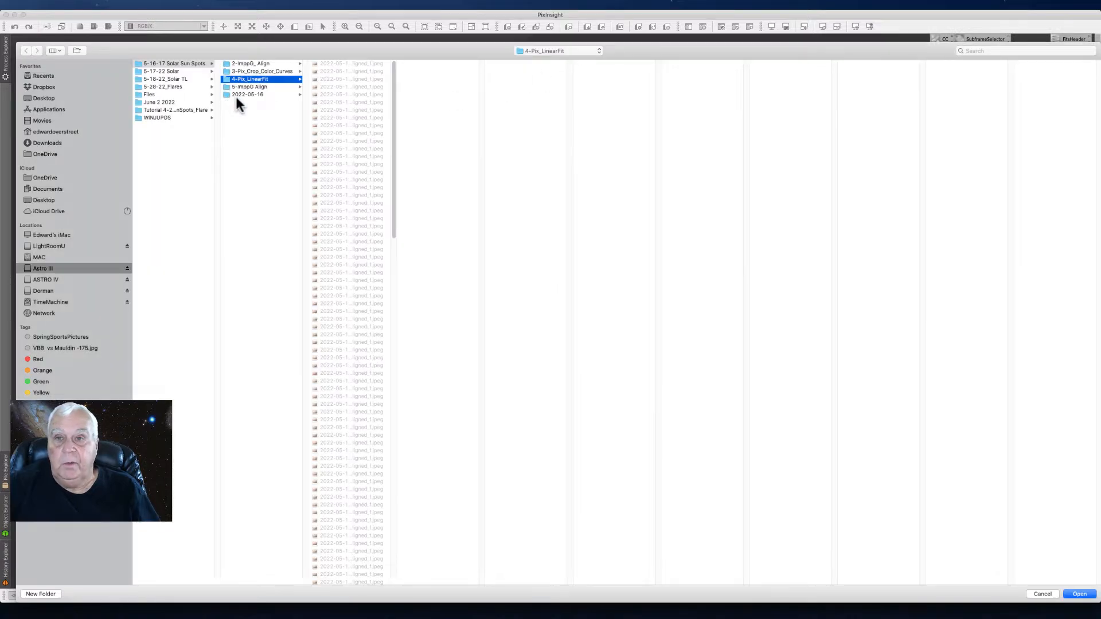
pyautogui.click(247, 94)
pyautogui.click(338, 64)
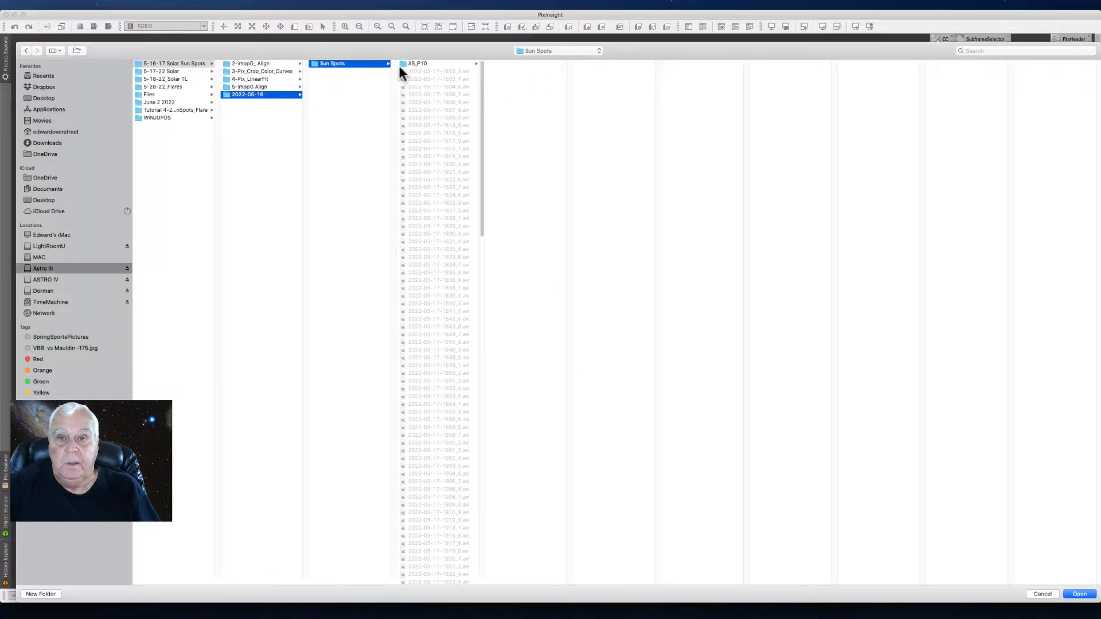
pyautogui.click(411, 65)
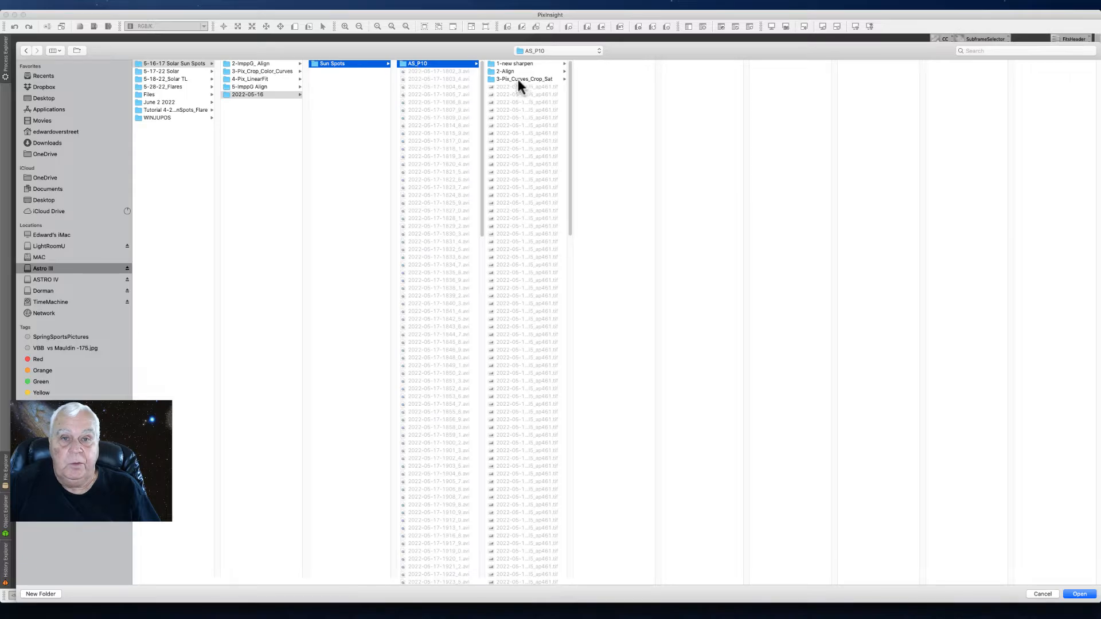
pyautogui.click(36, 595)
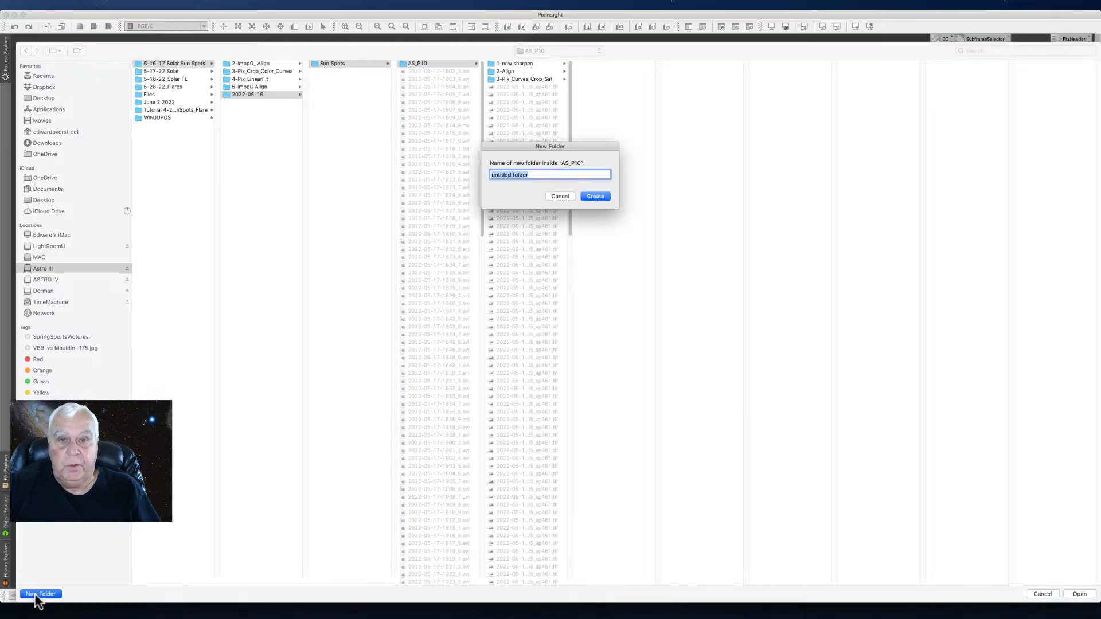
pyautogui.write('4')
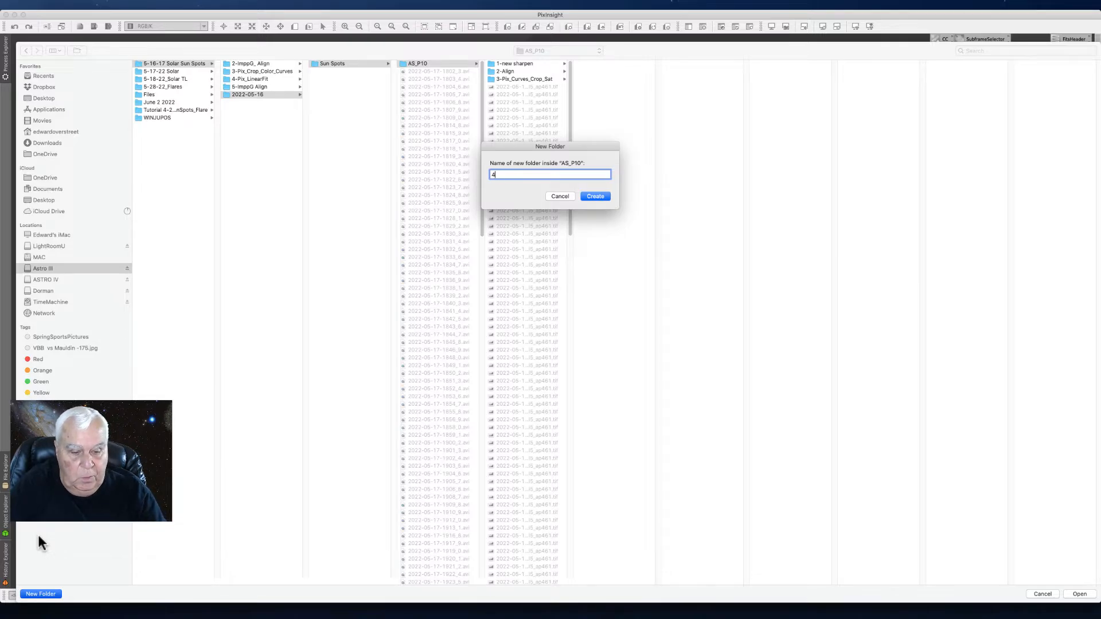
pyautogui.write('-Pix')
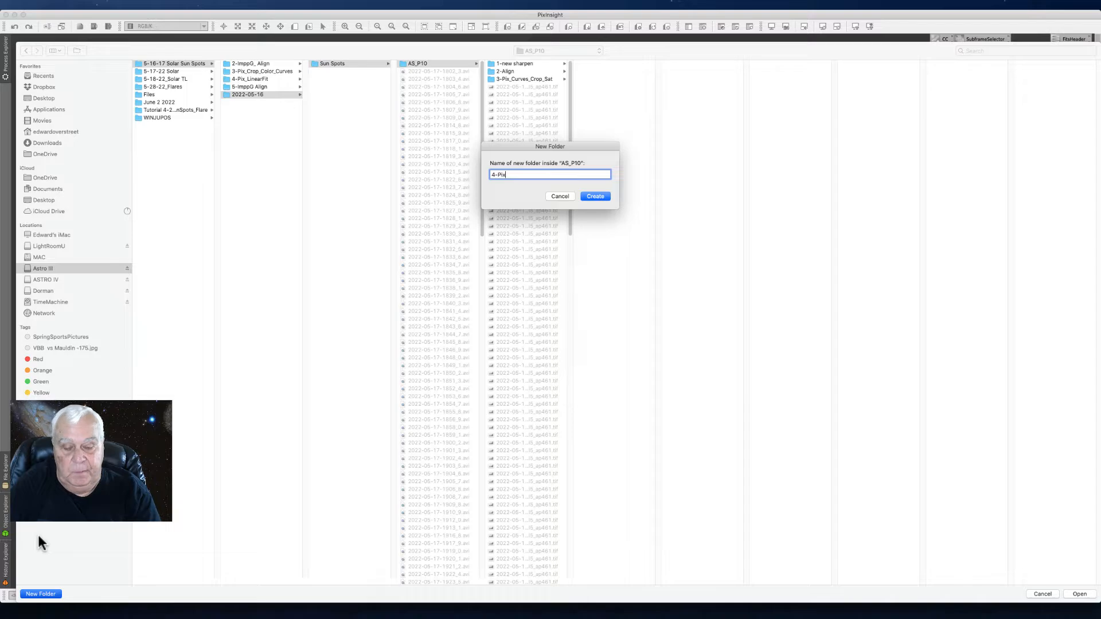
pyautogui.write('_LinearFit')
pyautogui.press('Return')
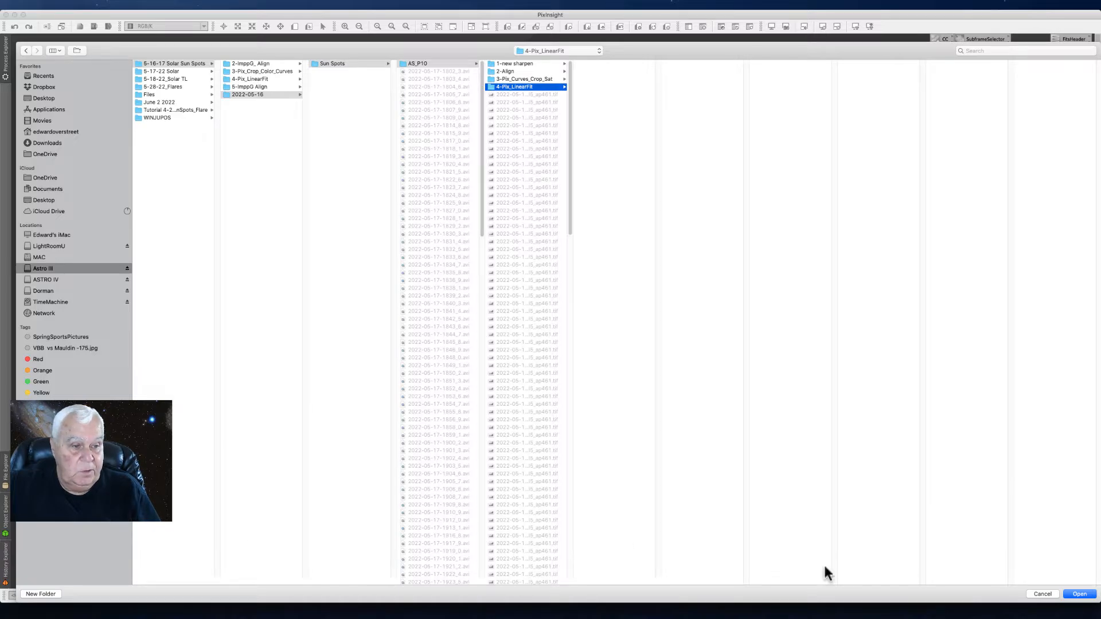
pyautogui.click(1079, 595)
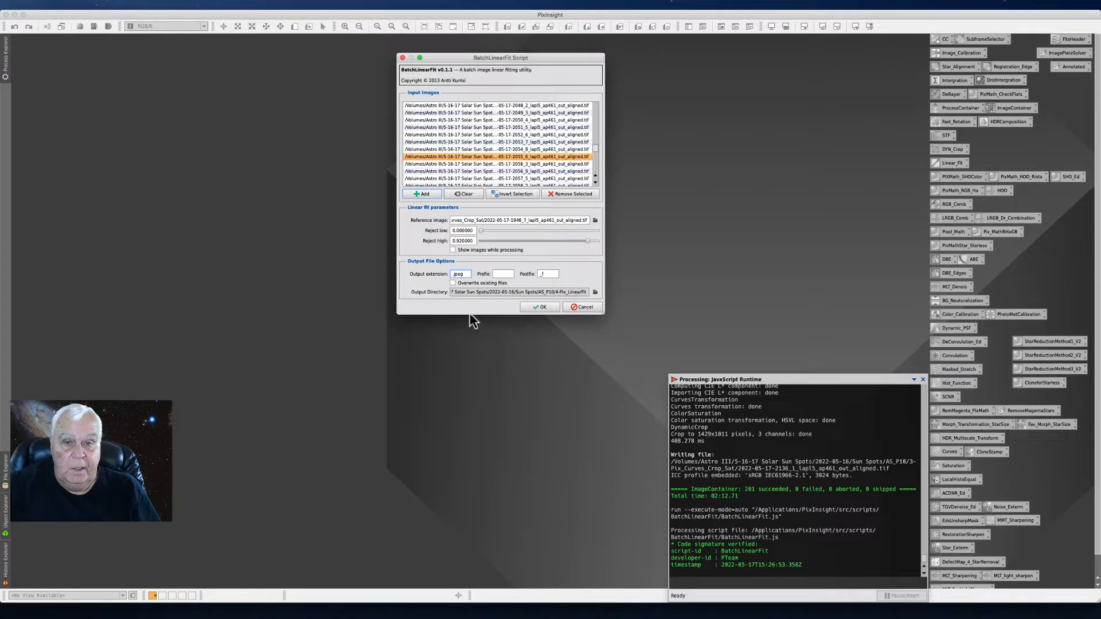
pyautogui.click(534, 308)
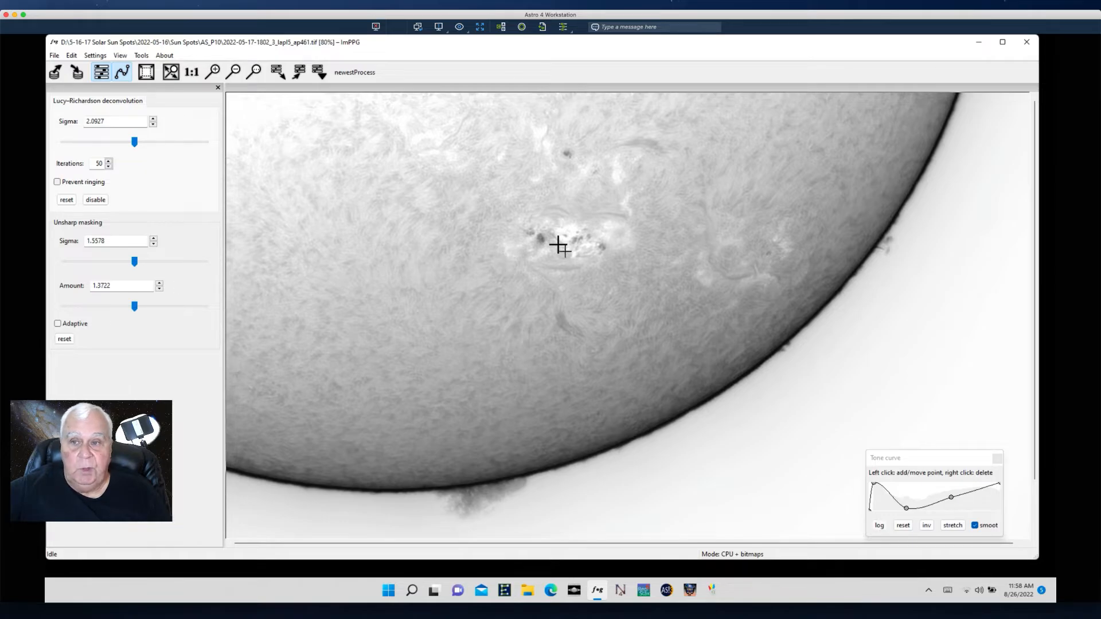
# - Close the current ImPPG session with the sharpened sun image and start ImPPG afresh
pyautogui.click(1026, 45)
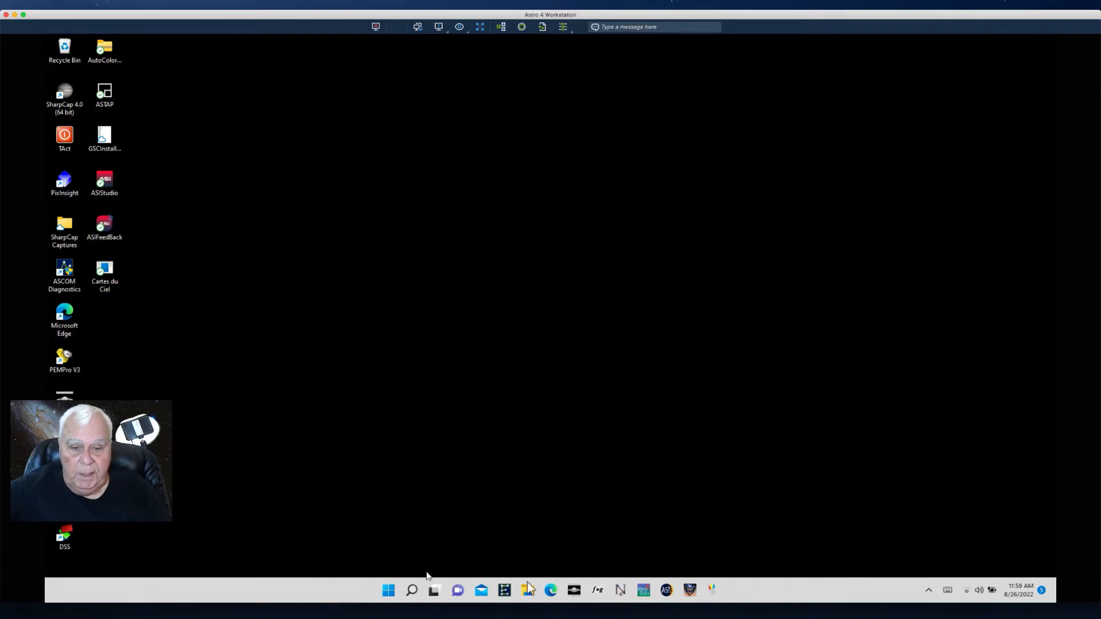
pyautogui.click(597, 591)
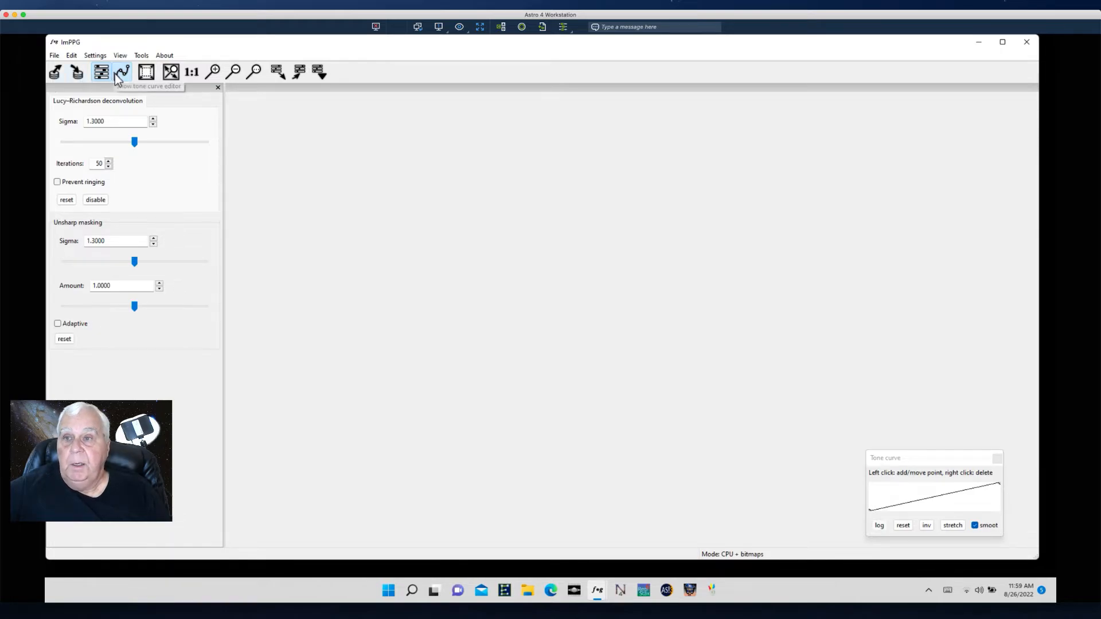
pyautogui.click(55, 55)
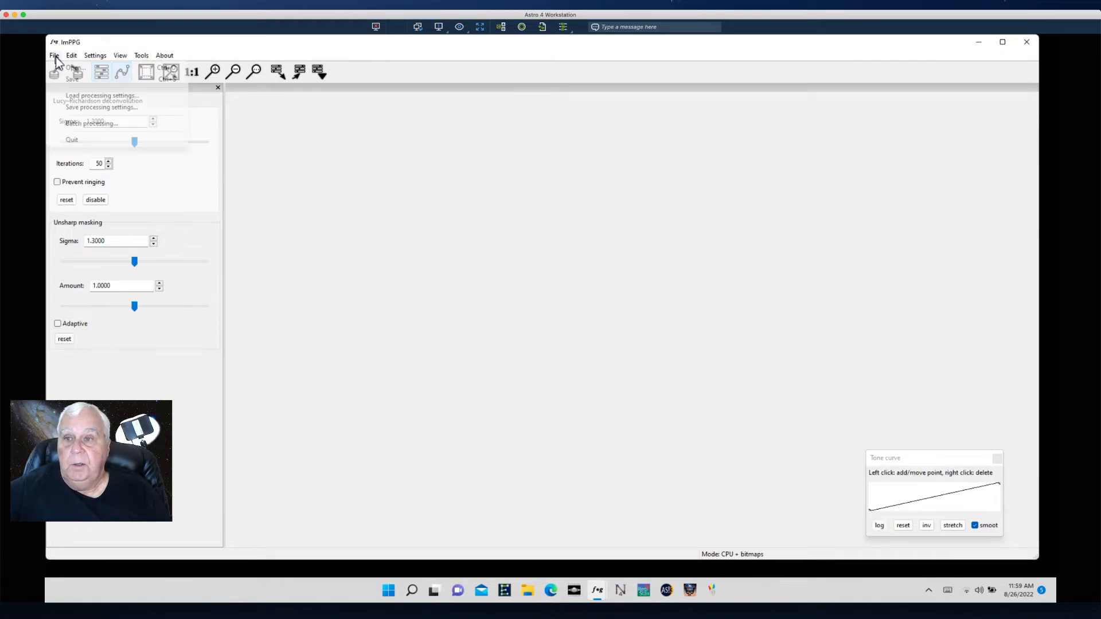
pyautogui.click(88, 126)
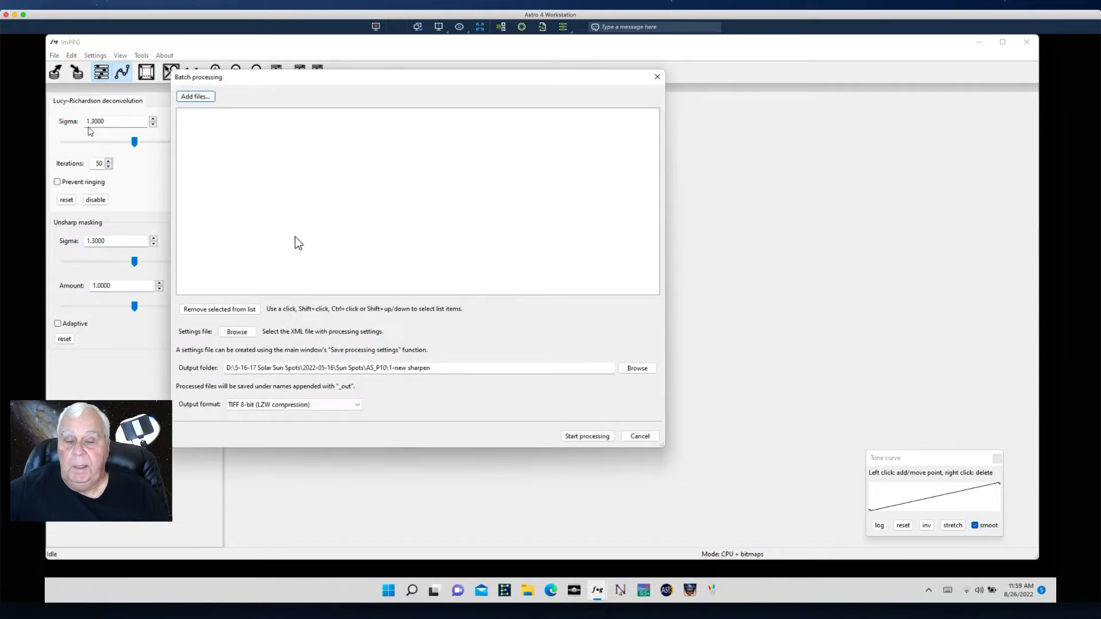
pyautogui.click(640, 437)
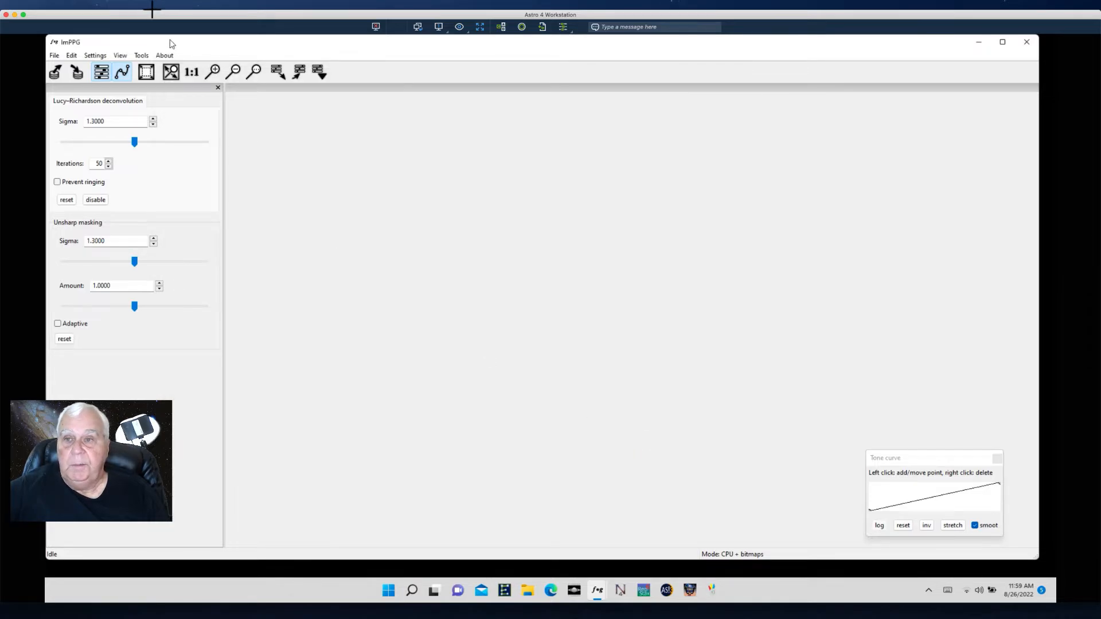
# - Start an image alignment and add all the JPEG files from the AS_P10 / 4-Pix_LinearFit folder as its input images
pyautogui.click(147, 55)
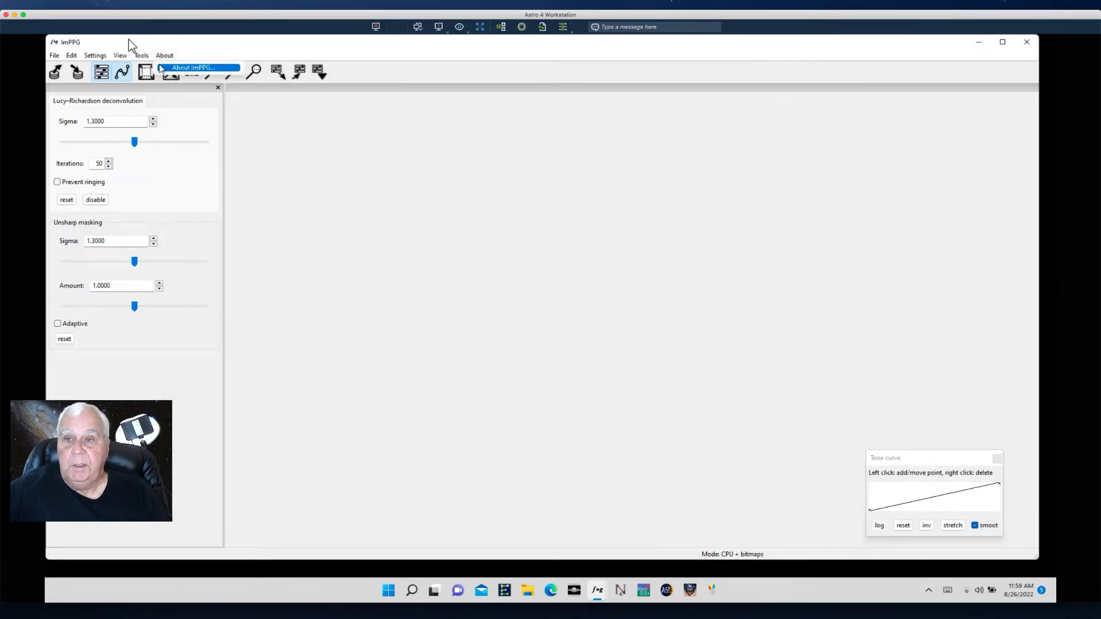
pyautogui.click(154, 69)
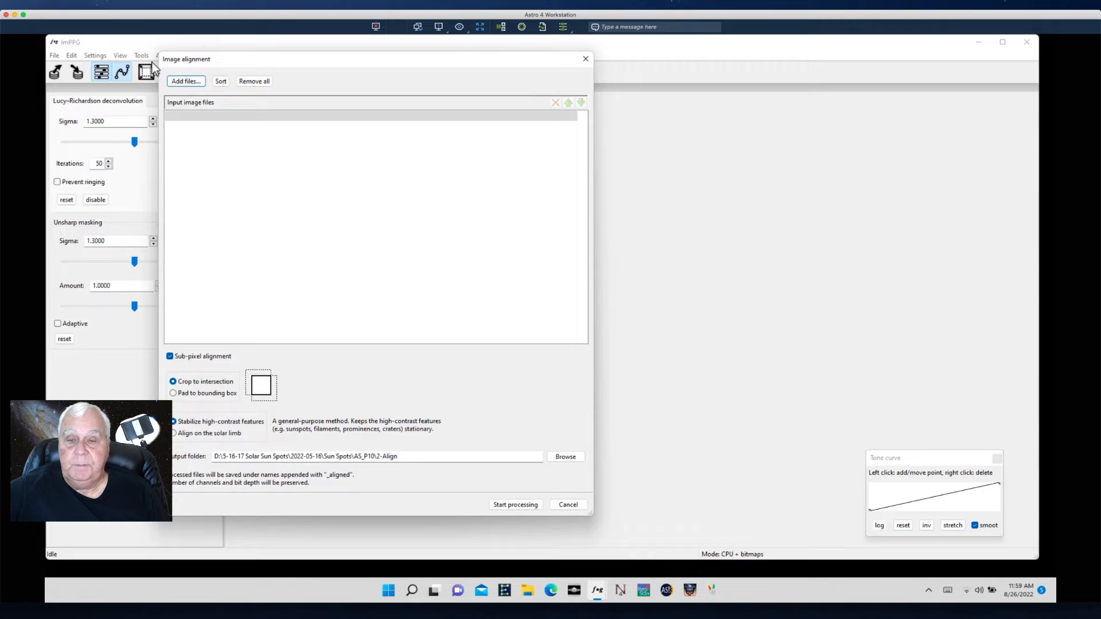
pyautogui.click(188, 82)
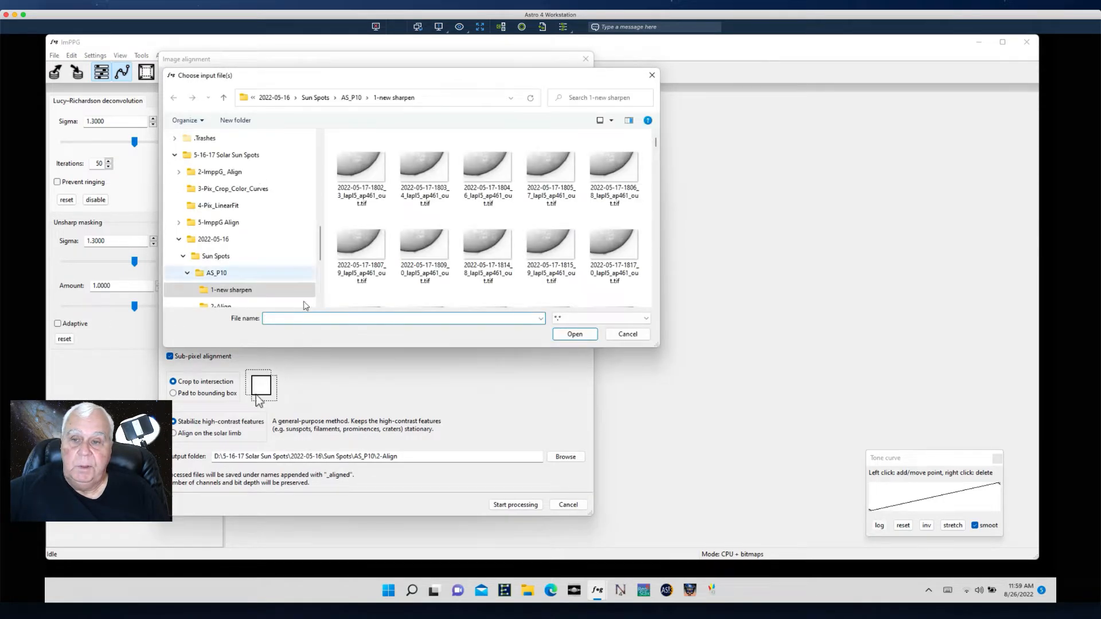
pyautogui.moveTo(320, 249); pyautogui.dragTo(322, 275)
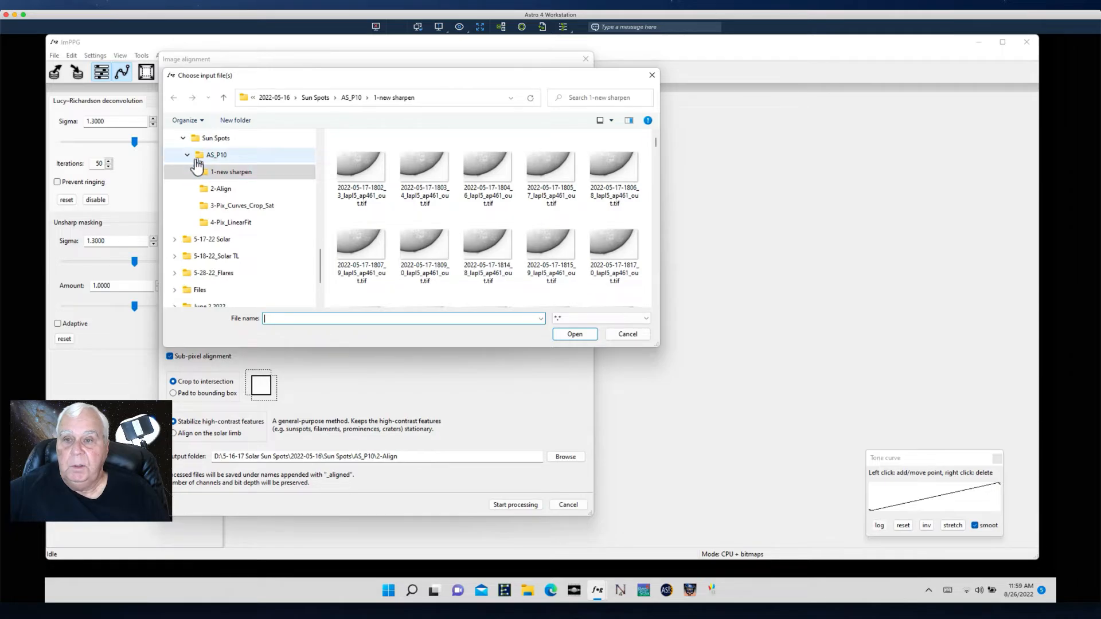
pyautogui.click(202, 139)
pyautogui.doubleClick(360, 163)
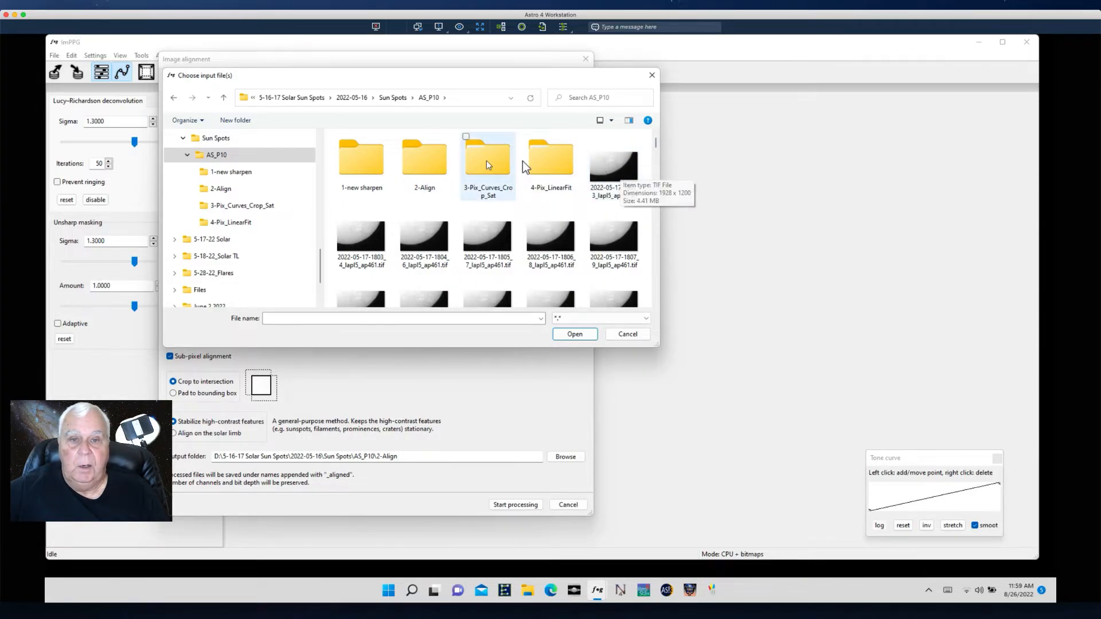
pyautogui.doubleClick(546, 166)
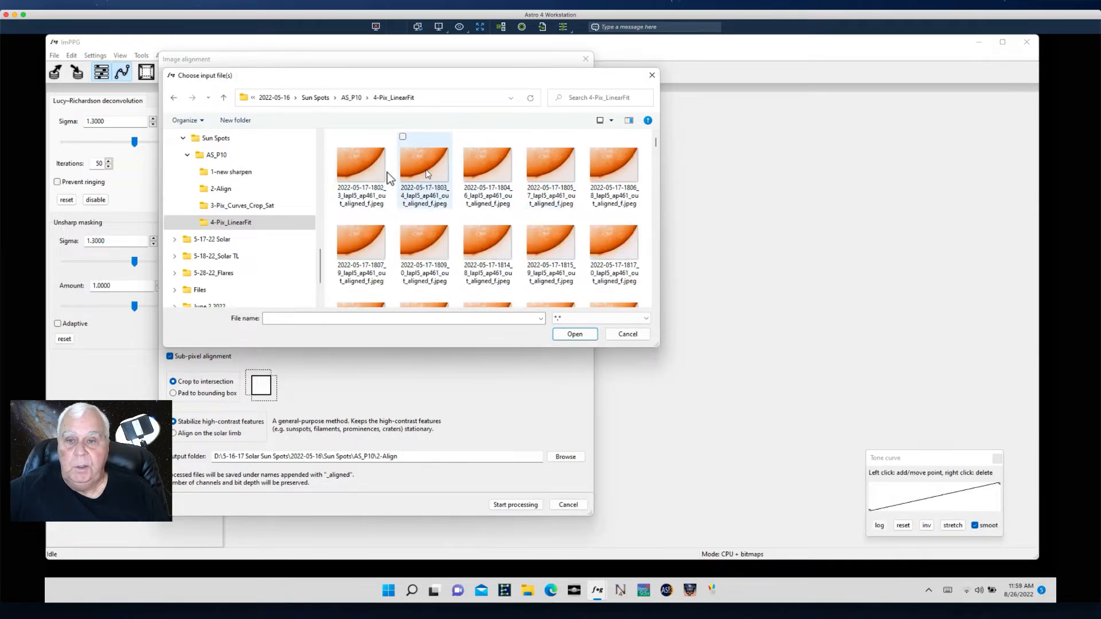
pyautogui.click(366, 171)
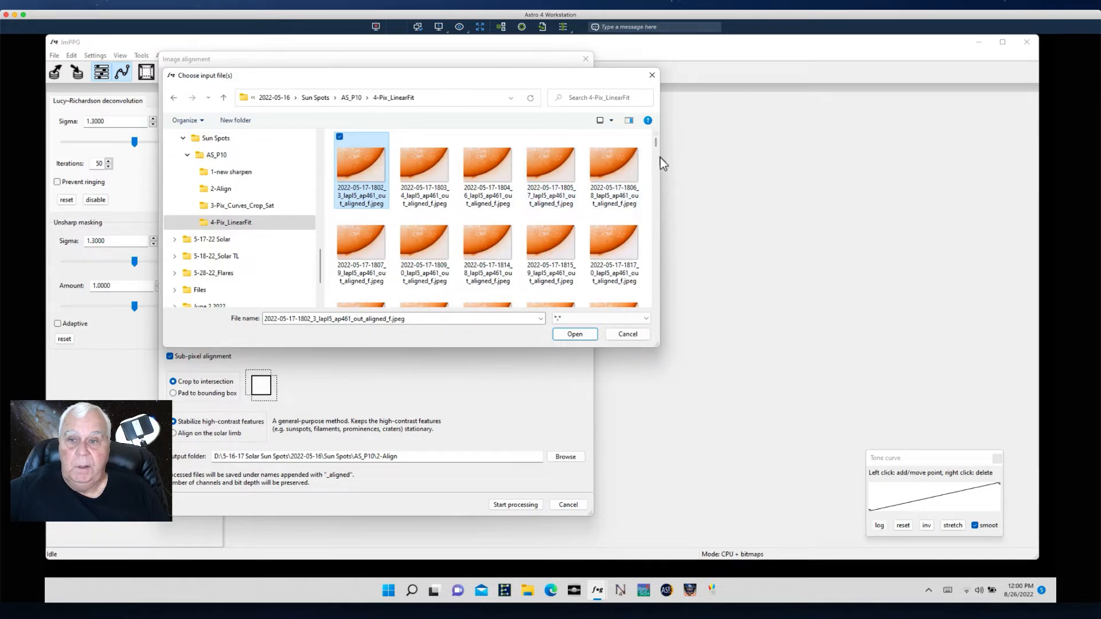
pyautogui.moveTo(656, 140); pyautogui.dragTo(652, 310)
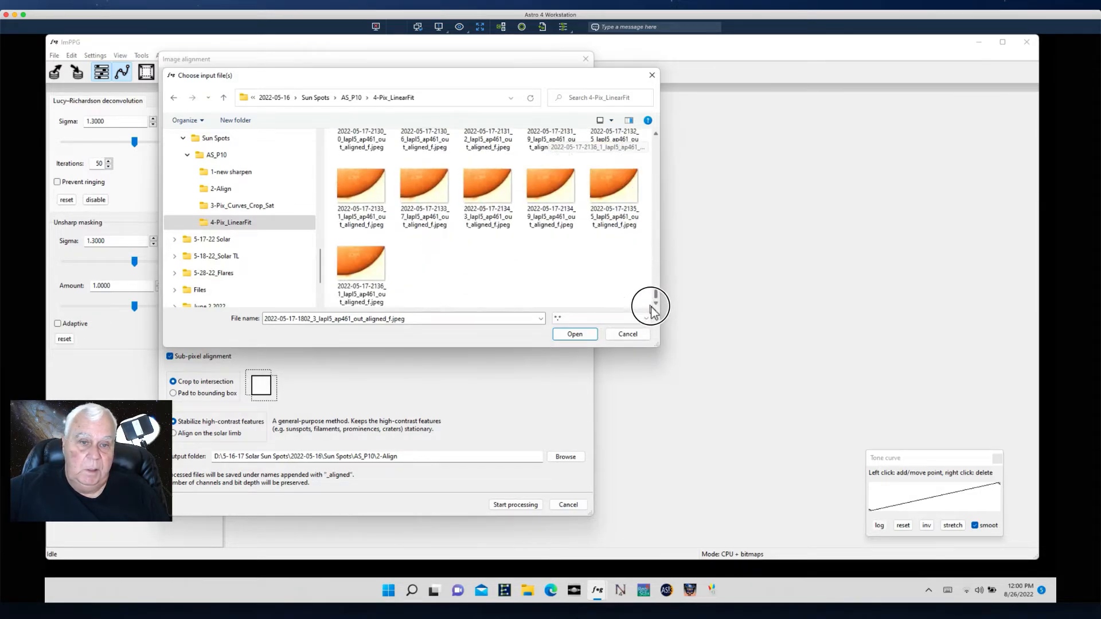
pyautogui.keyDown('shift'); pyautogui.click(365, 269); pyautogui.keyUp('shift')
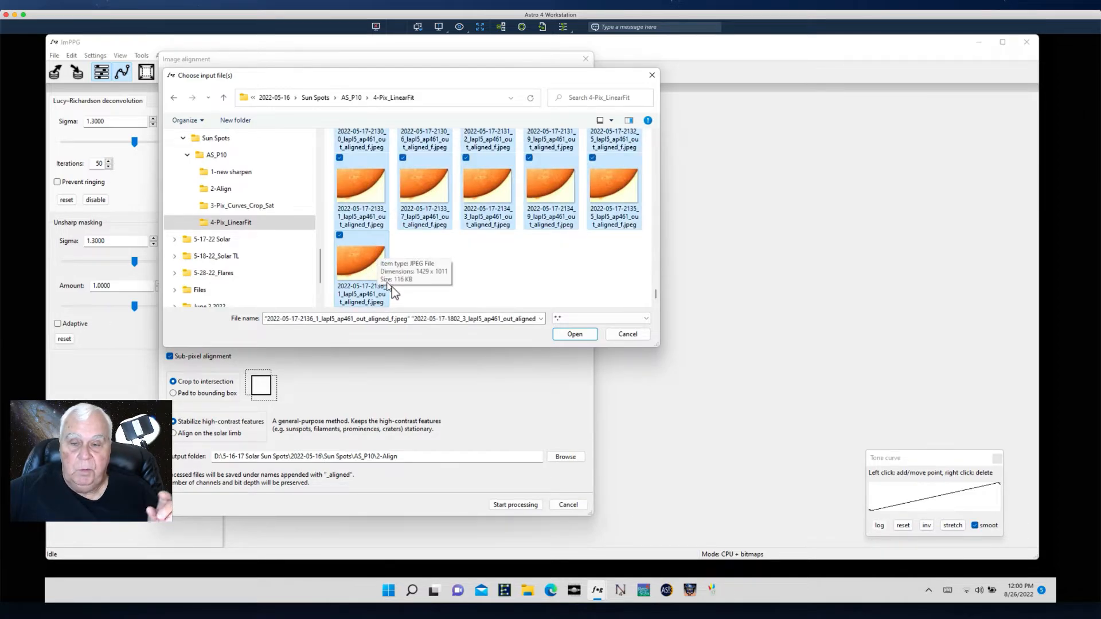
pyautogui.click(577, 335)
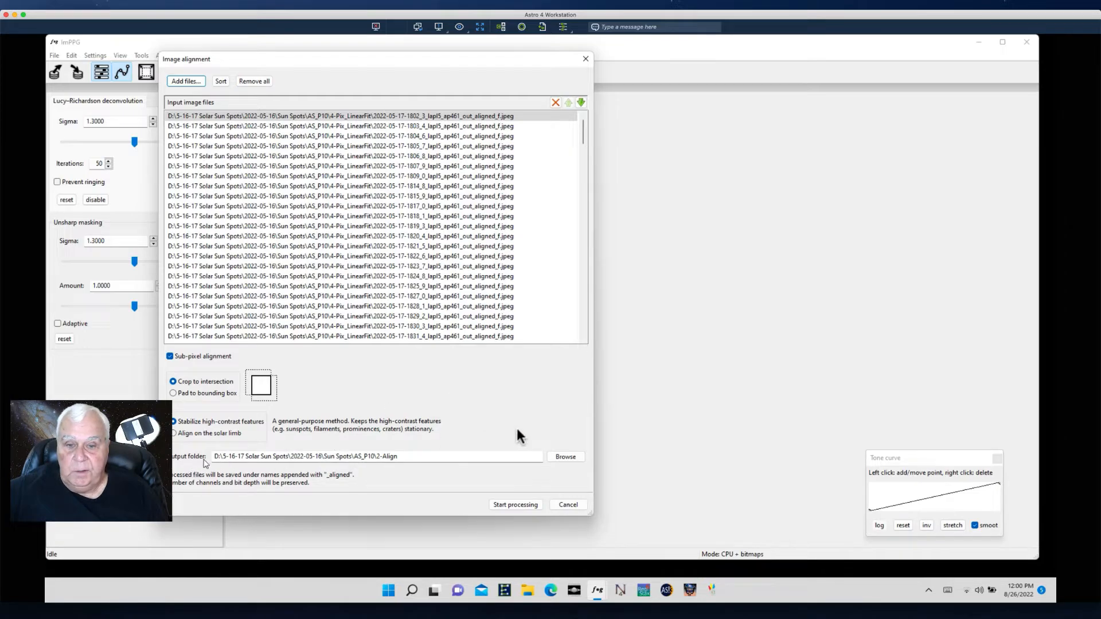
# - Create a new folder named 5-Imppg Align inside 2022-05-16 / Sun Spots / AS_P10 while choosing the alignment's output folder
pyautogui.click(560, 455)
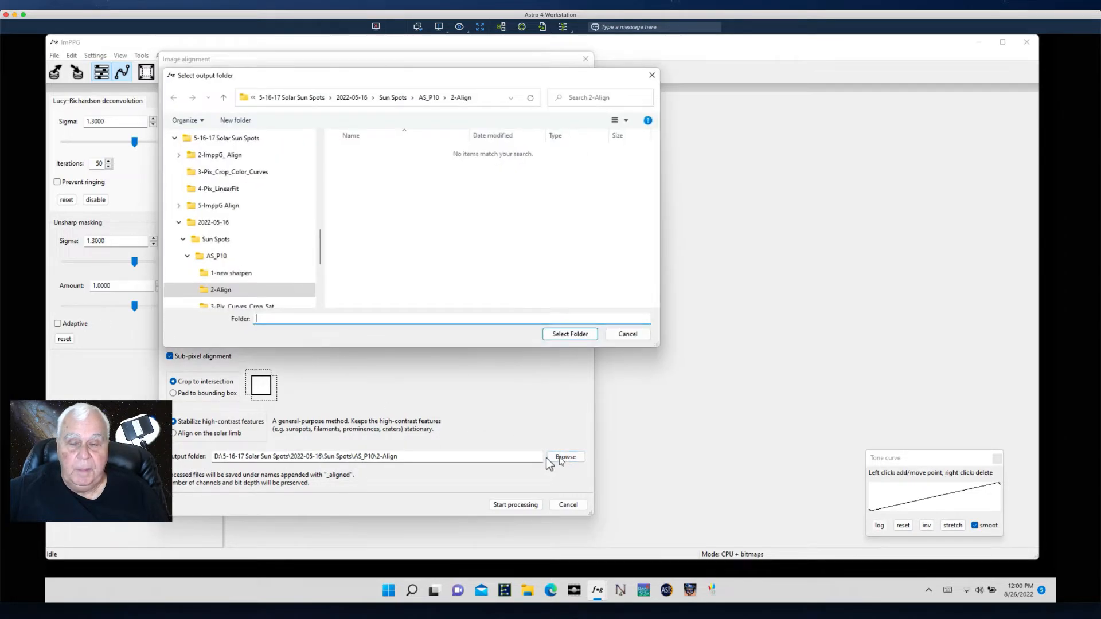
pyautogui.click(205, 241)
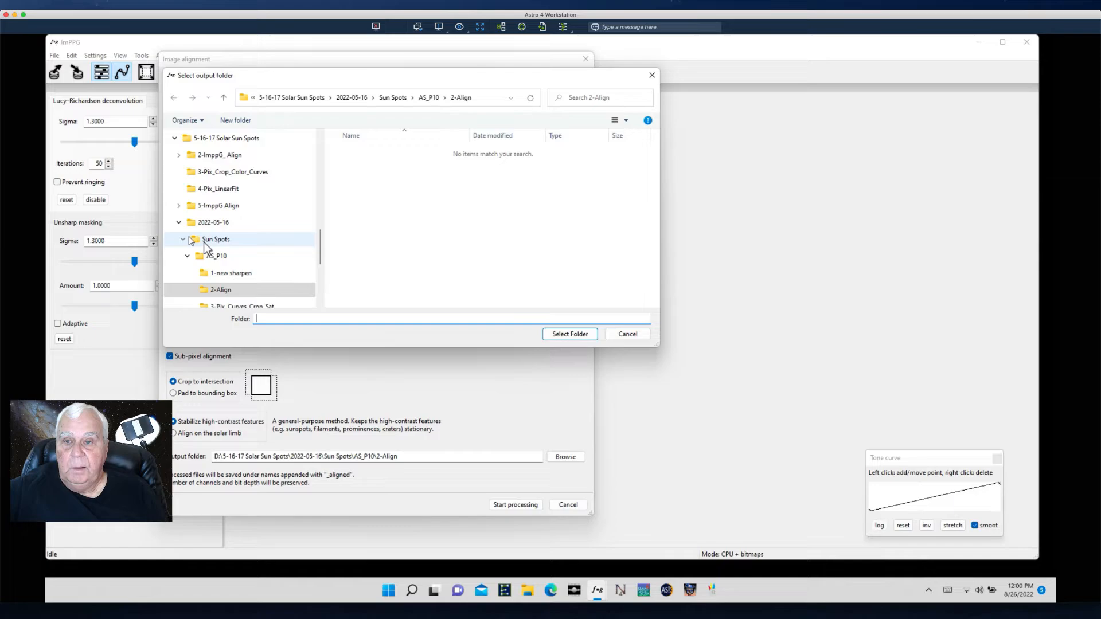
pyautogui.doubleClick(351, 161)
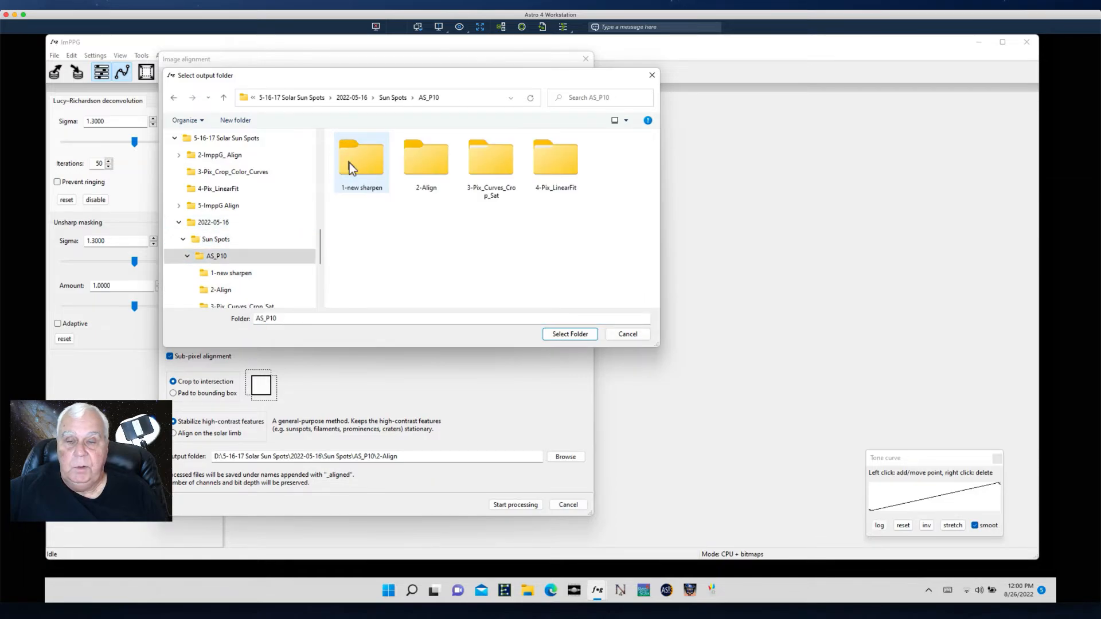
pyautogui.rightClick(395, 269)
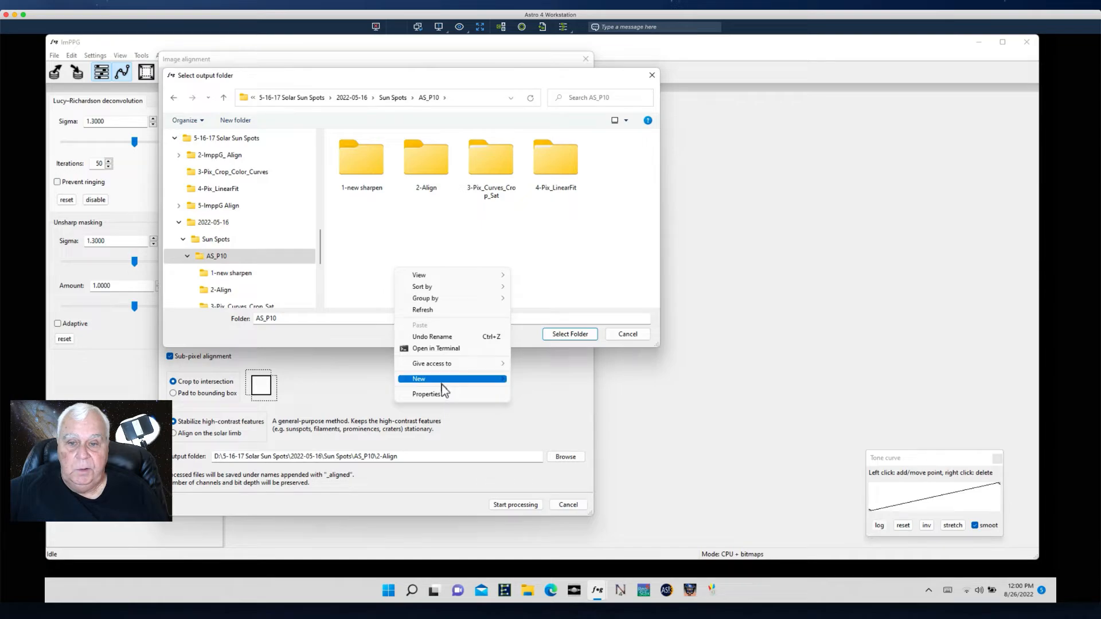
pyautogui.moveTo(441, 380)
pyautogui.click(526, 380)
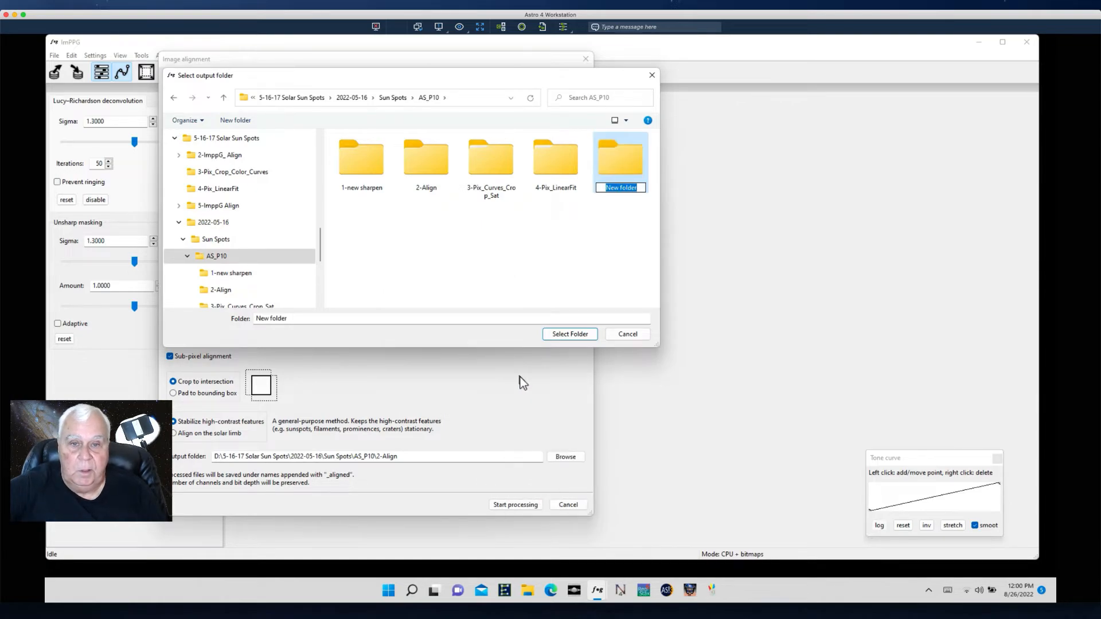
pyautogui.write('5')
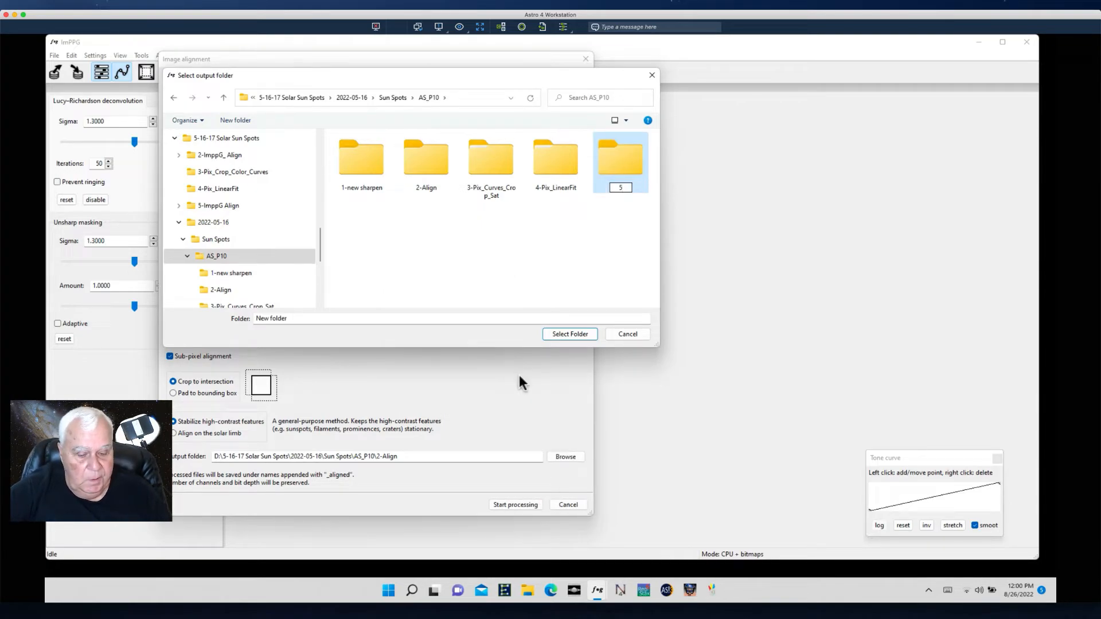
pyautogui.write('Immpp')
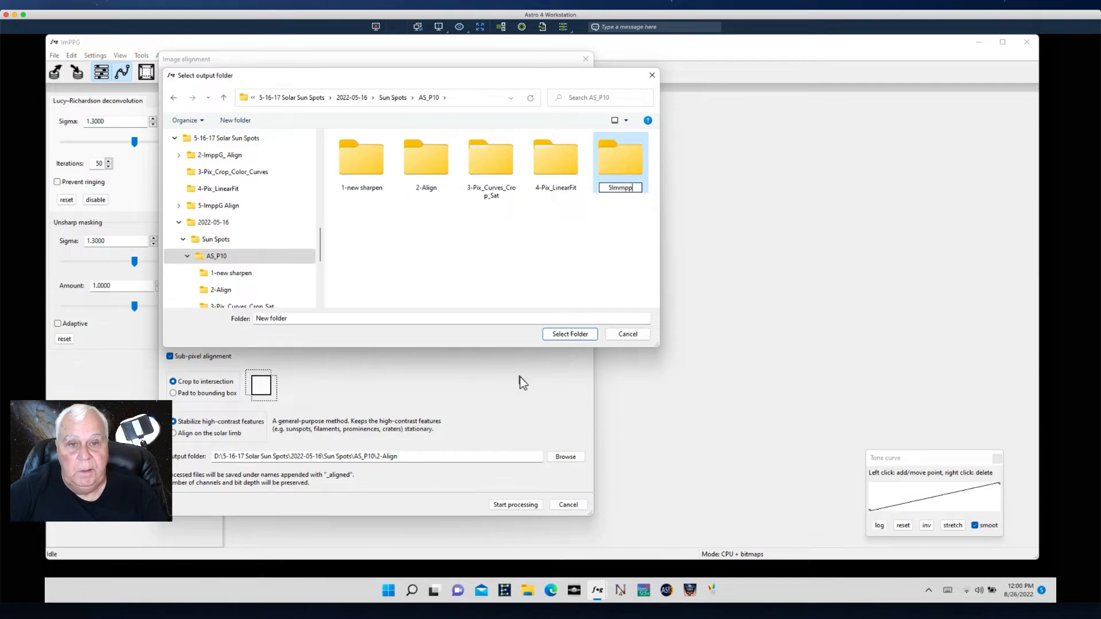
pyautogui.press('BackSpace')
pyautogui.press('BackSpace')
pyautogui.press('BackSpace')
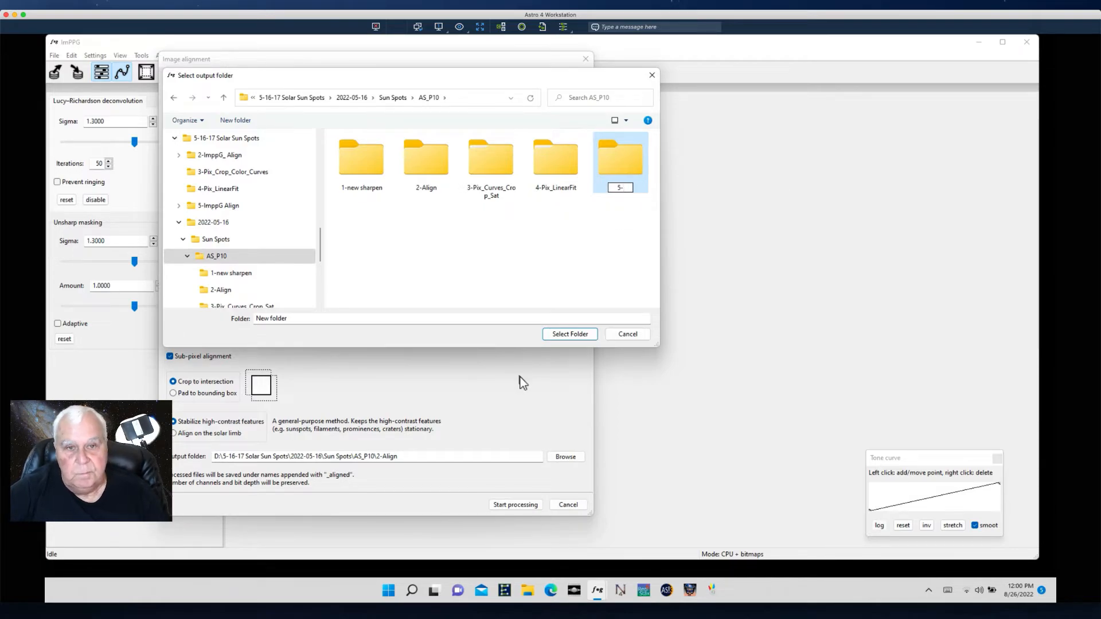
pyautogui.write('-Imppg')
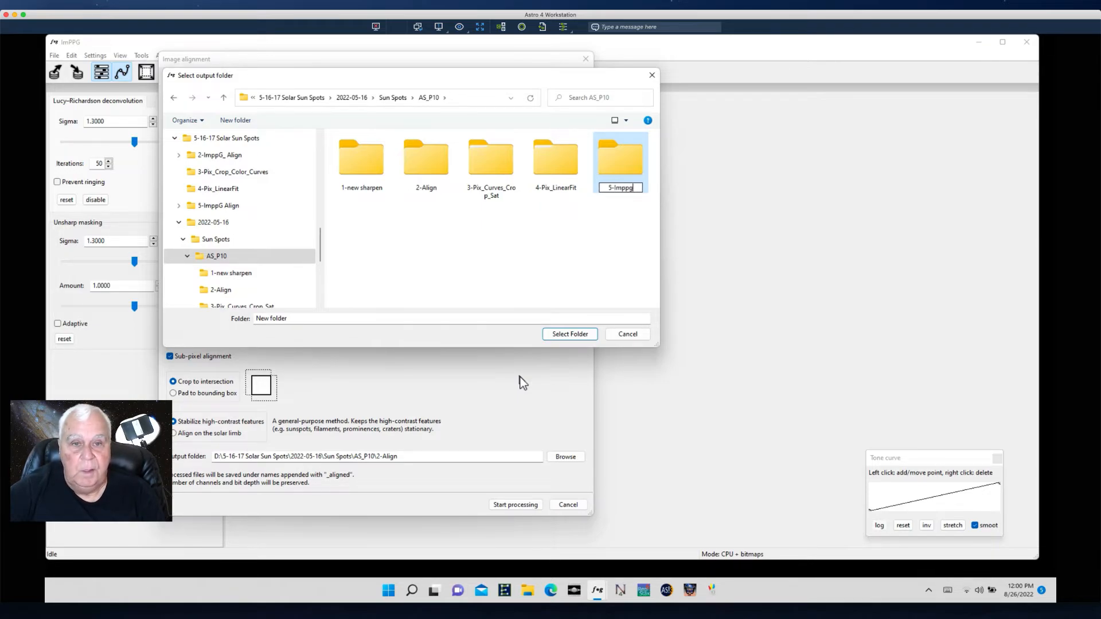
pyautogui.press('capslock')
pyautogui.write('LI')
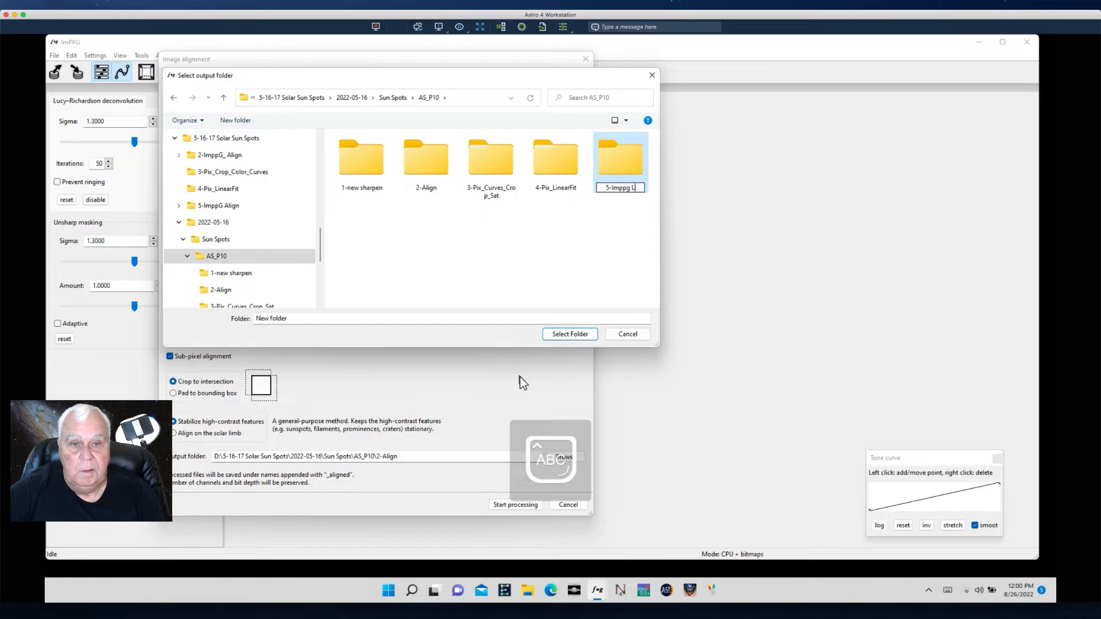
pyautogui.press('BackSpace')
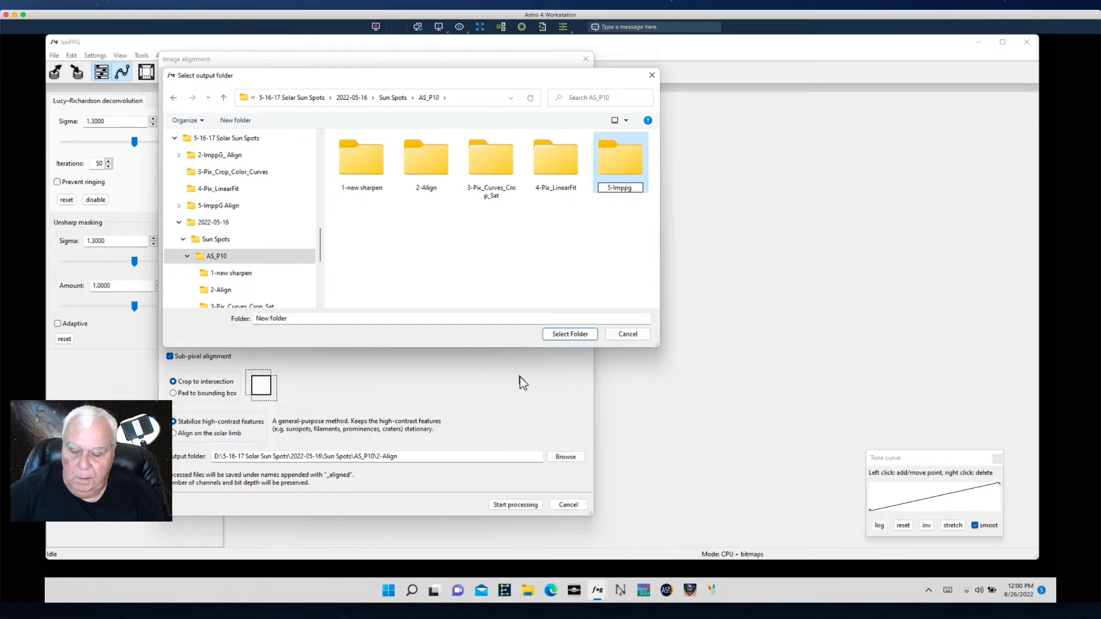
pyautogui.press('capslock')
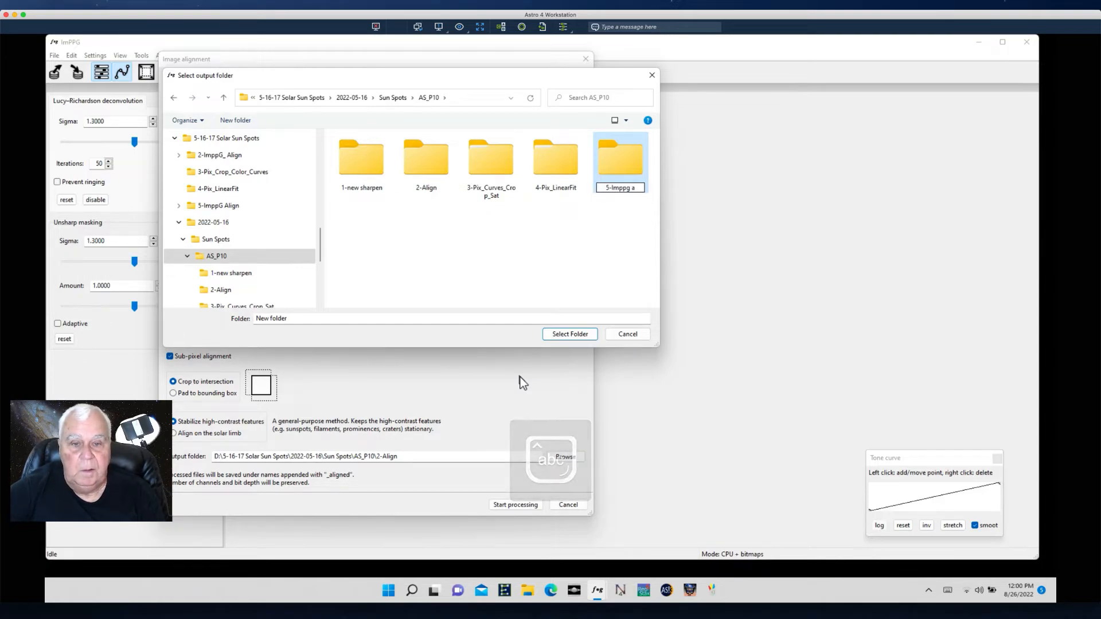
pyautogui.hotkey('ctrl', 'a')
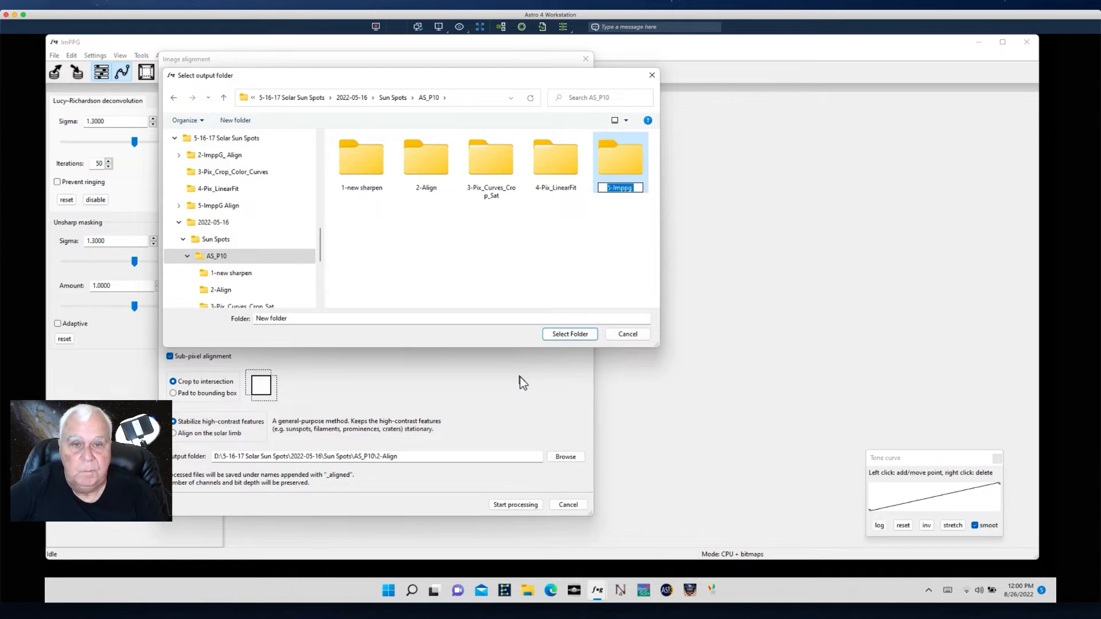
pyautogui.press('End')
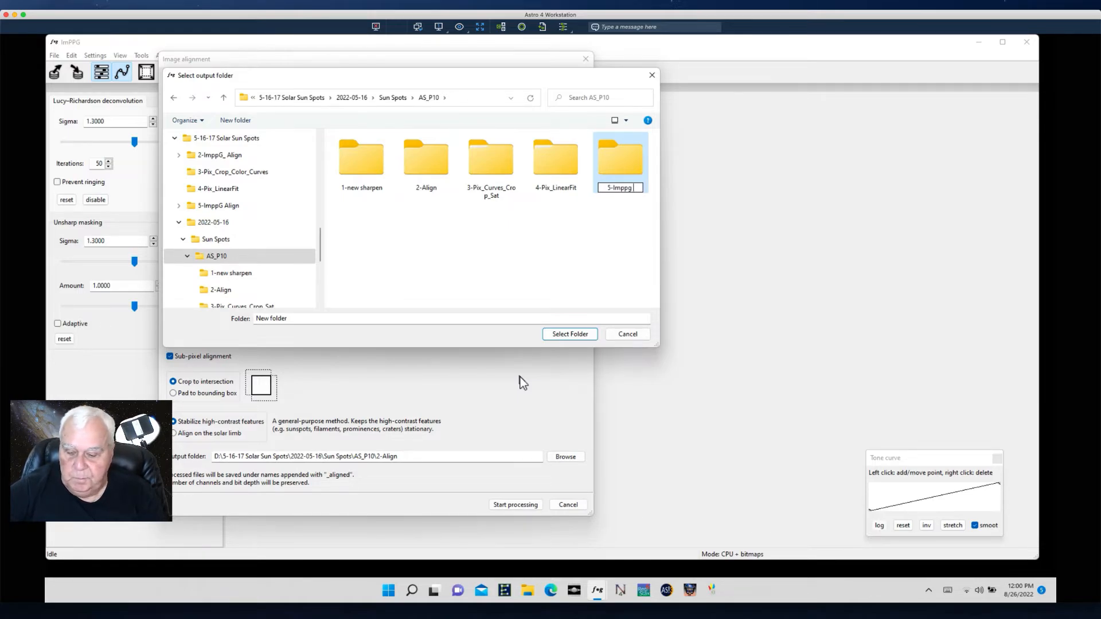
pyautogui.write('Align')
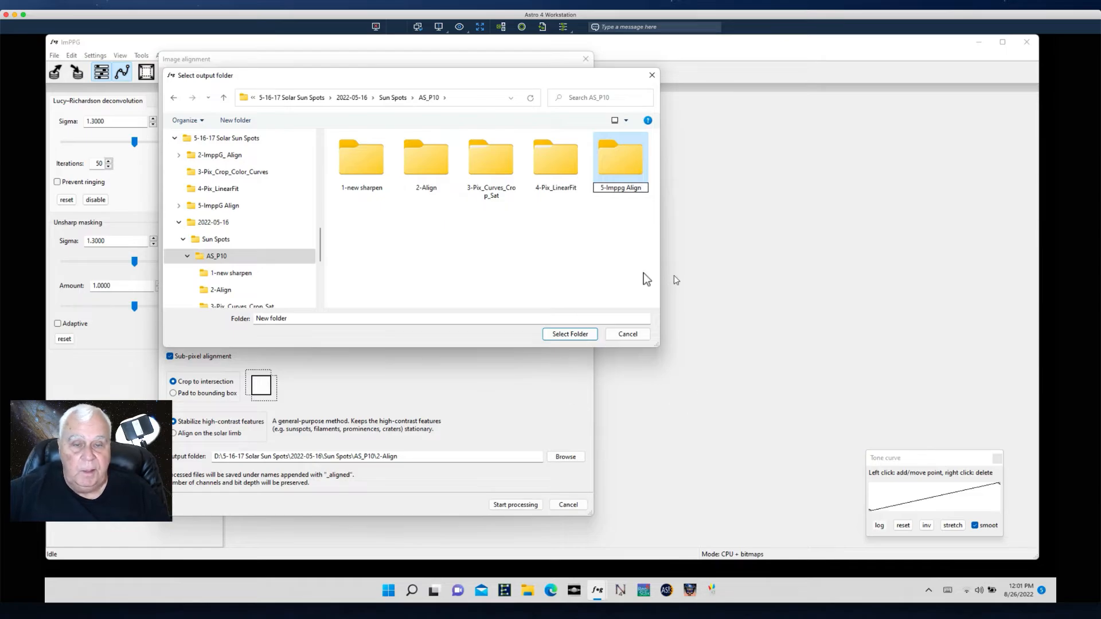
pyautogui.click(605, 253)
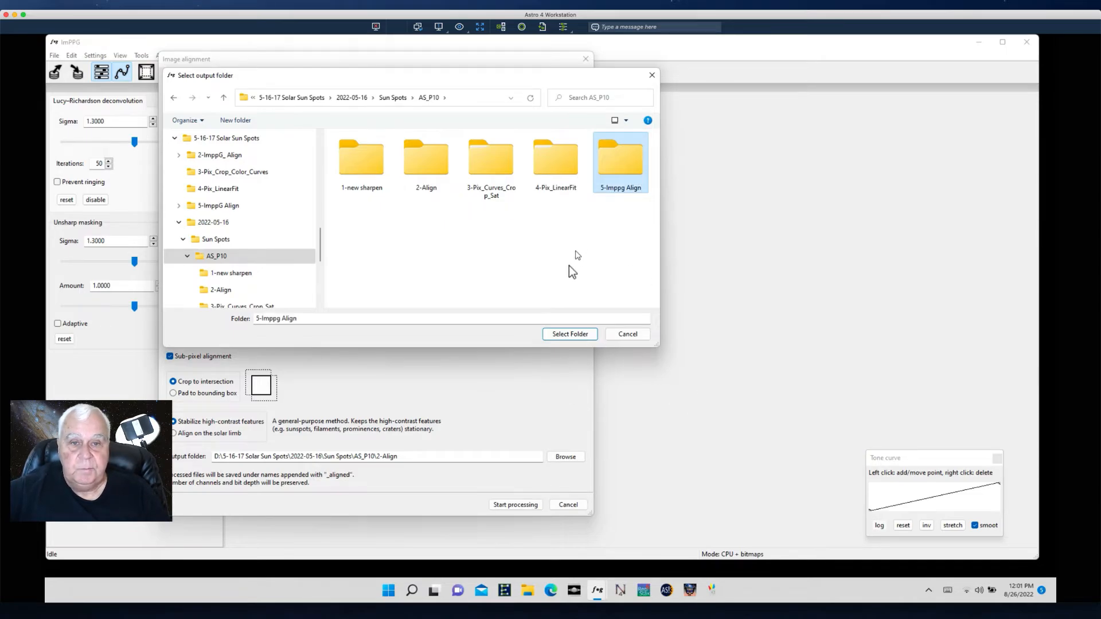
# - Set the 5-Imppg Align folder as the output folder and run the image alignment
pyautogui.click(581, 336)
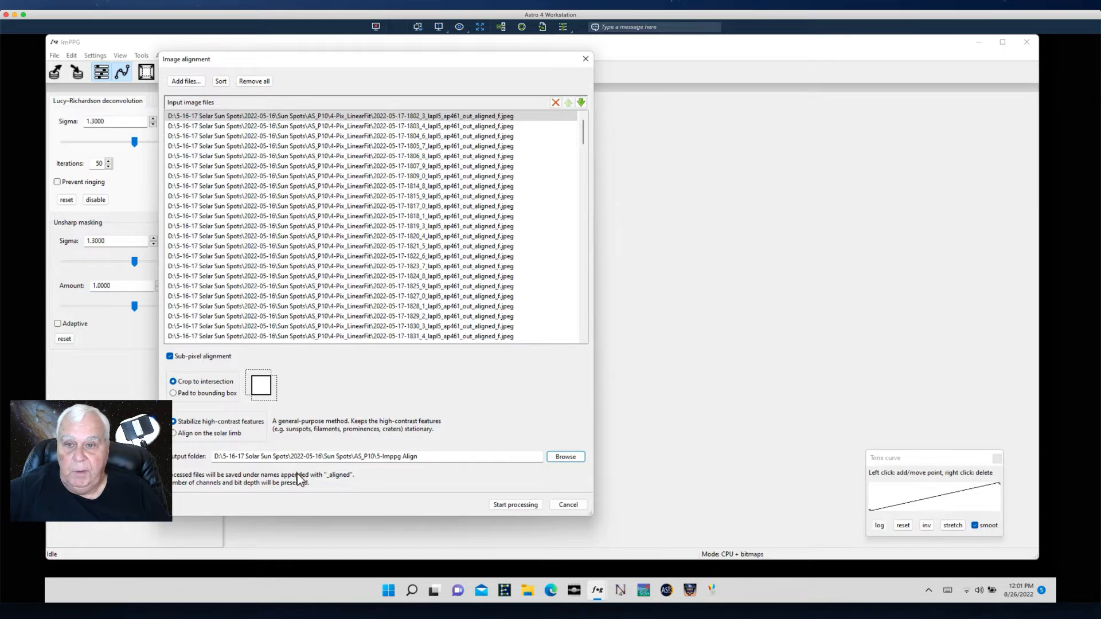
pyautogui.click(501, 506)
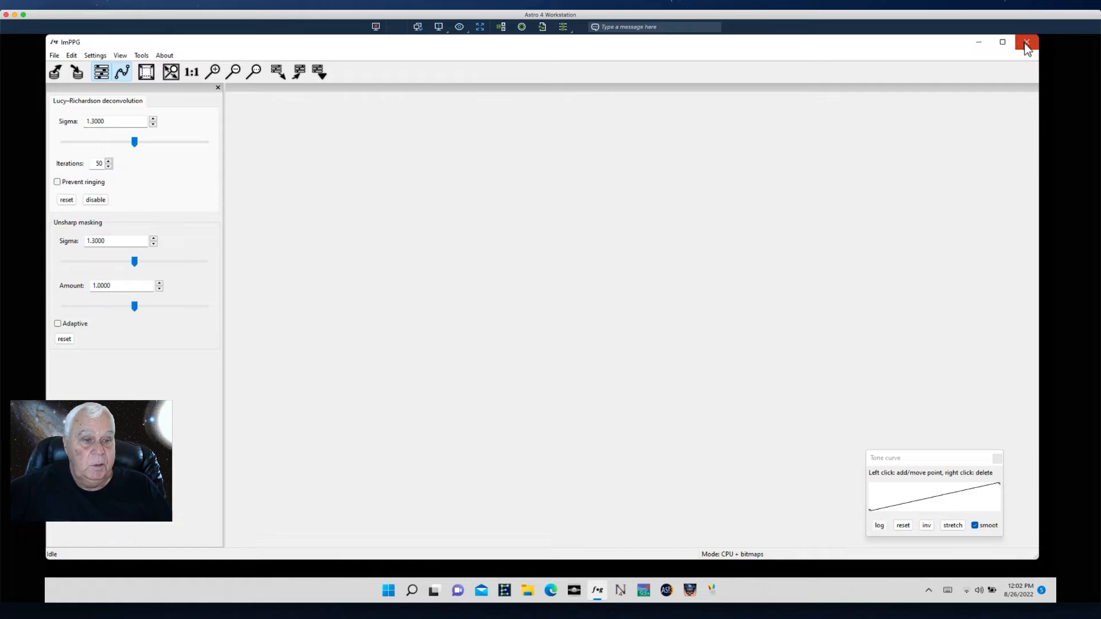
# - Close ImPPG and switch to PIPP
pyautogui.click(1025, 46)
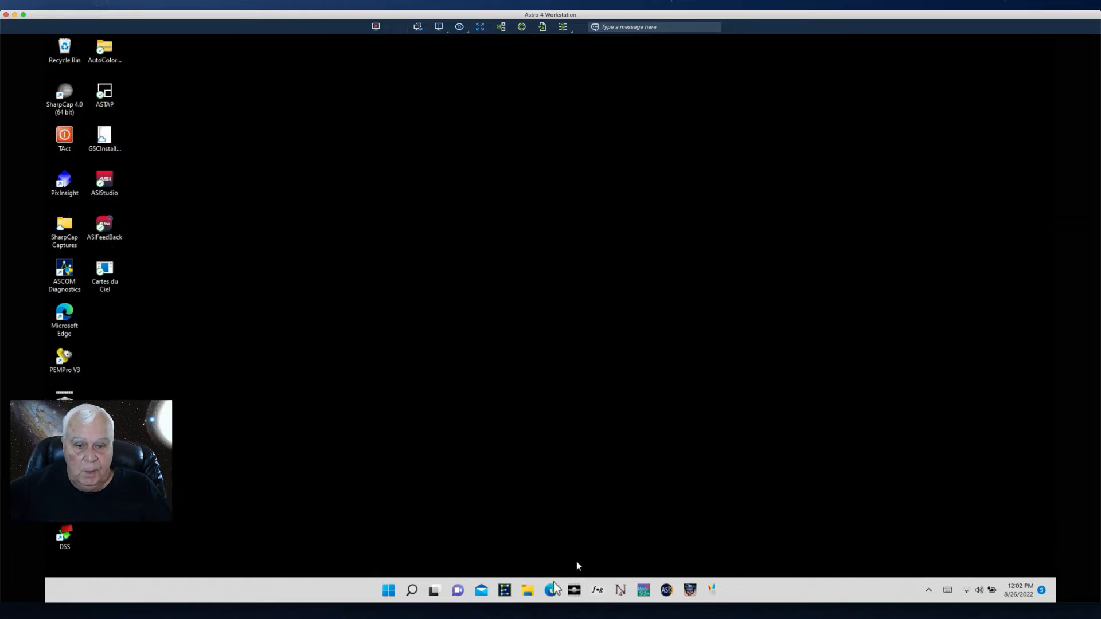
pyautogui.click(575, 591)
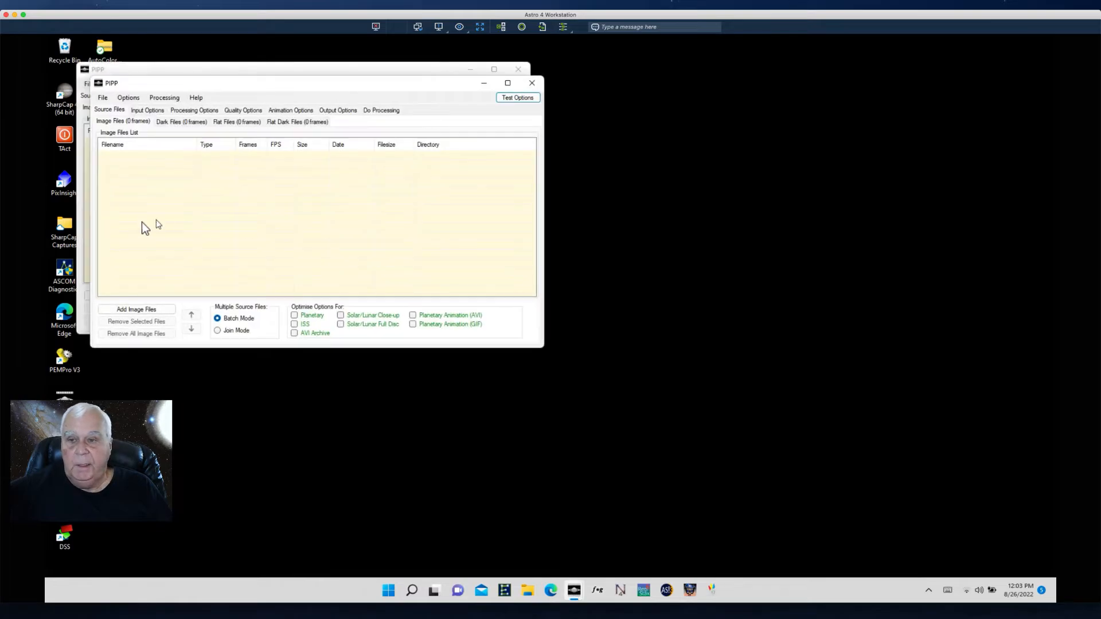
# - Close the extra PIPP window and browse to 2022-05-16 / Sun Spots / AS_P10 / 5-Imppg Align for adding source images
pyautogui.click(532, 83)
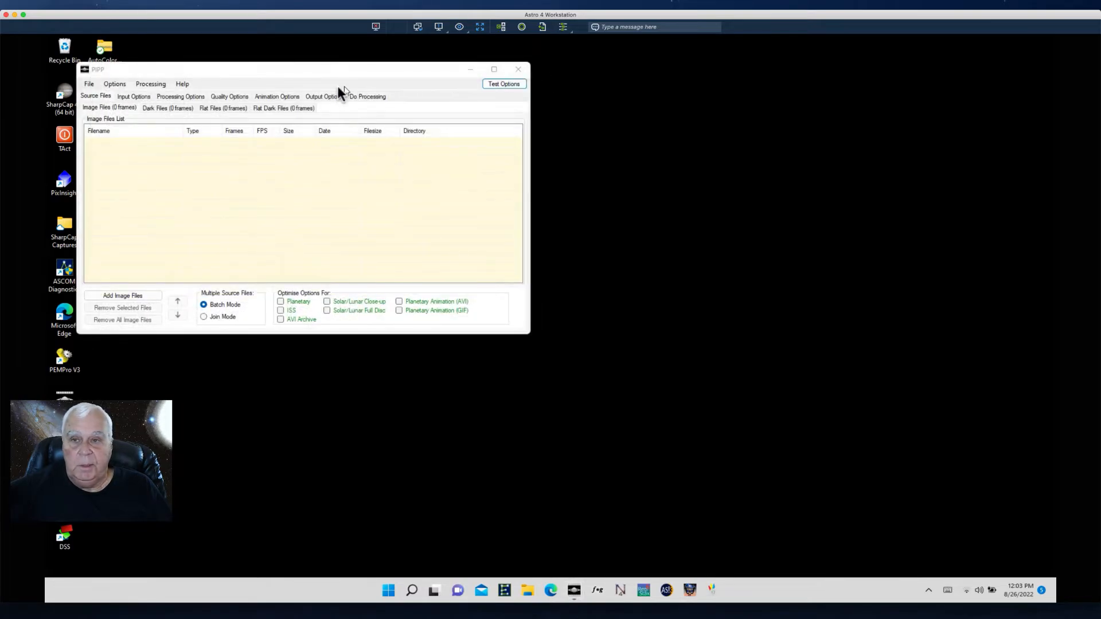
pyautogui.click(122, 297)
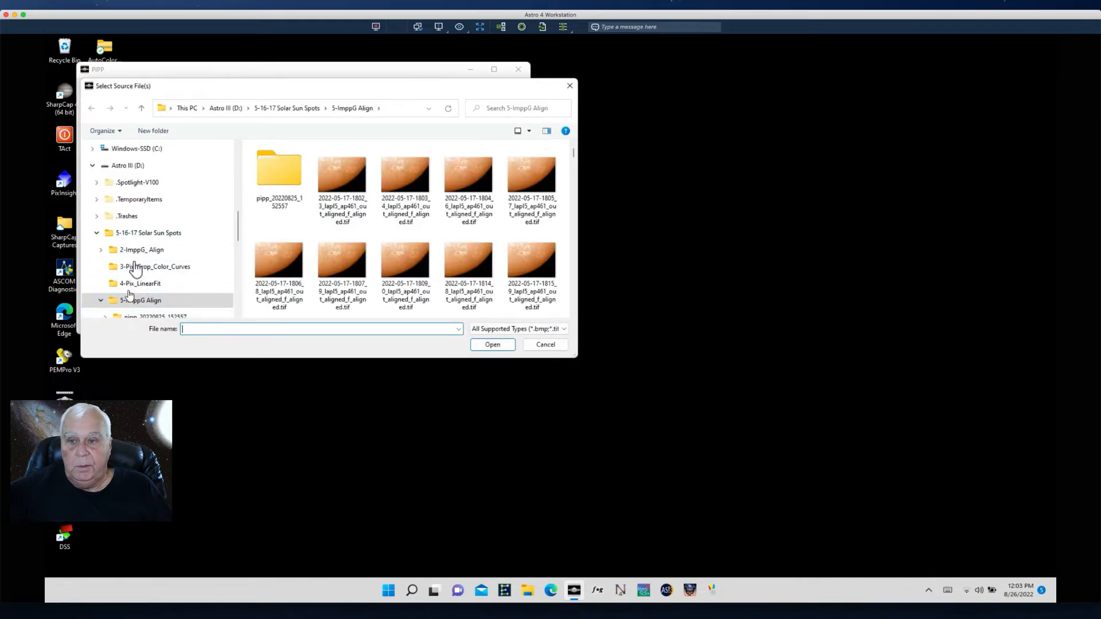
pyautogui.click(140, 233)
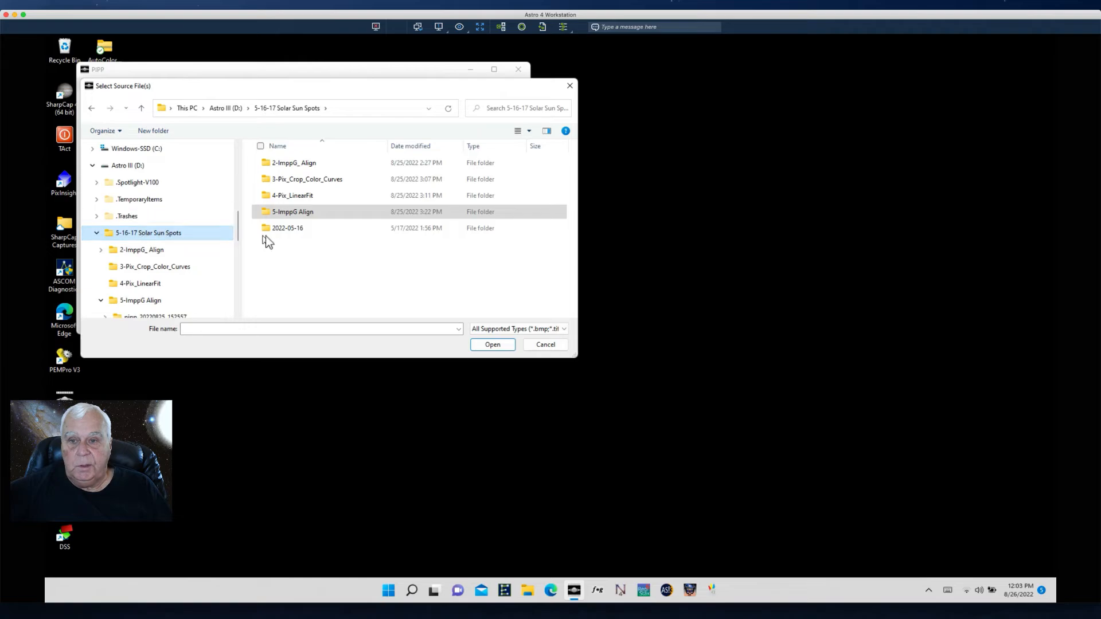
pyautogui.doubleClick(271, 230)
pyautogui.click(273, 163)
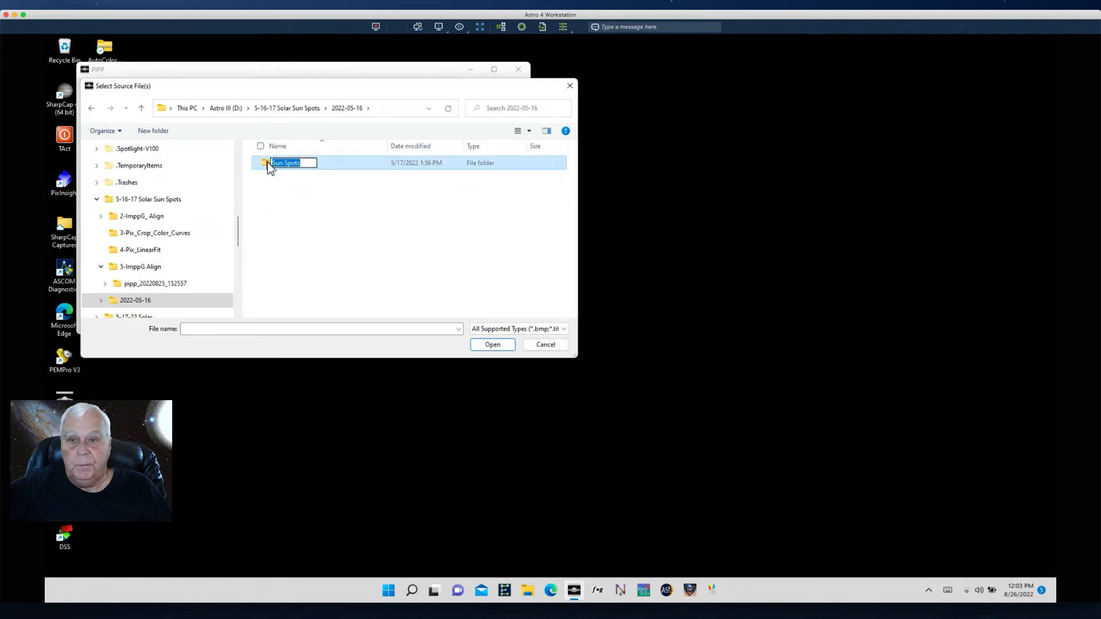
pyautogui.doubleClick(269, 164)
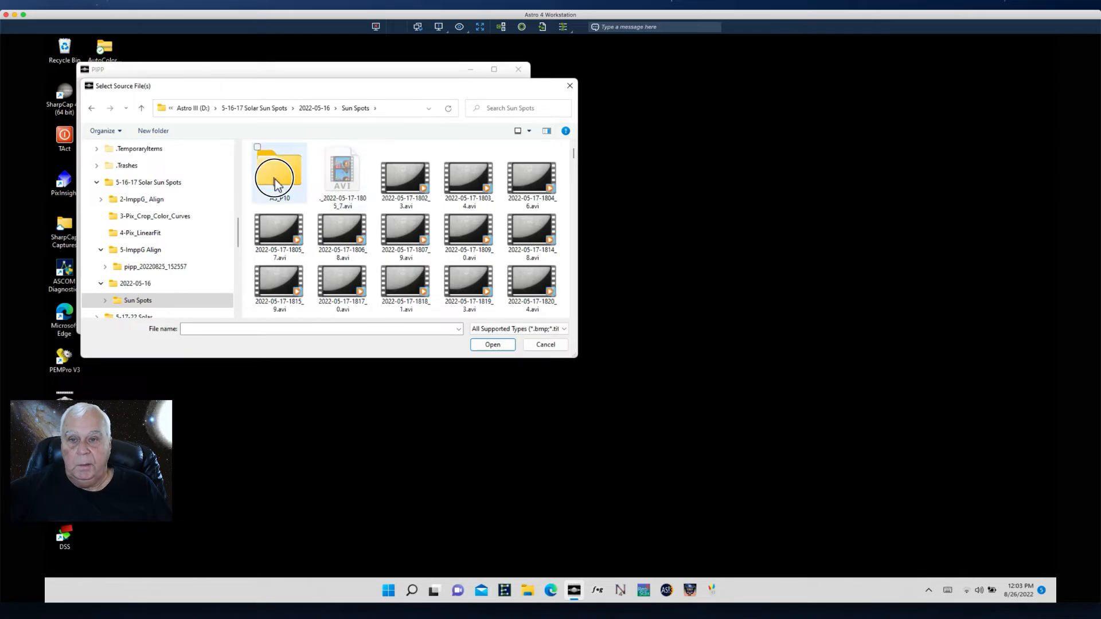
pyautogui.click(275, 179)
pyautogui.doubleClick(275, 179)
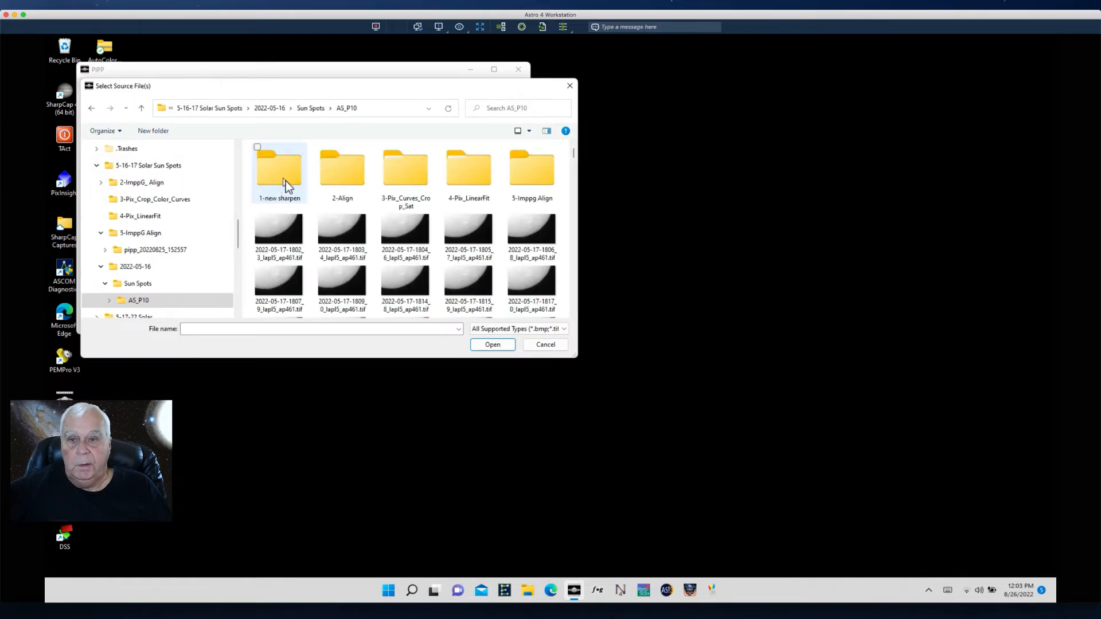
pyautogui.doubleClick(528, 184)
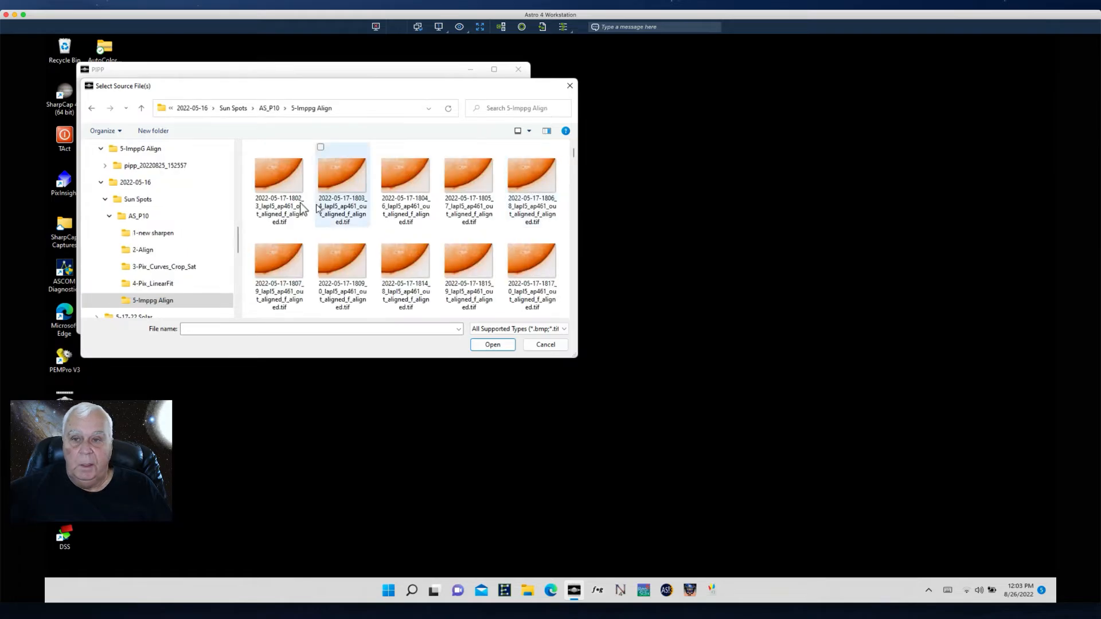
# - Add all the aligned TIFF files in the 5-Imppg Align folder as source images
pyautogui.click(272, 185)
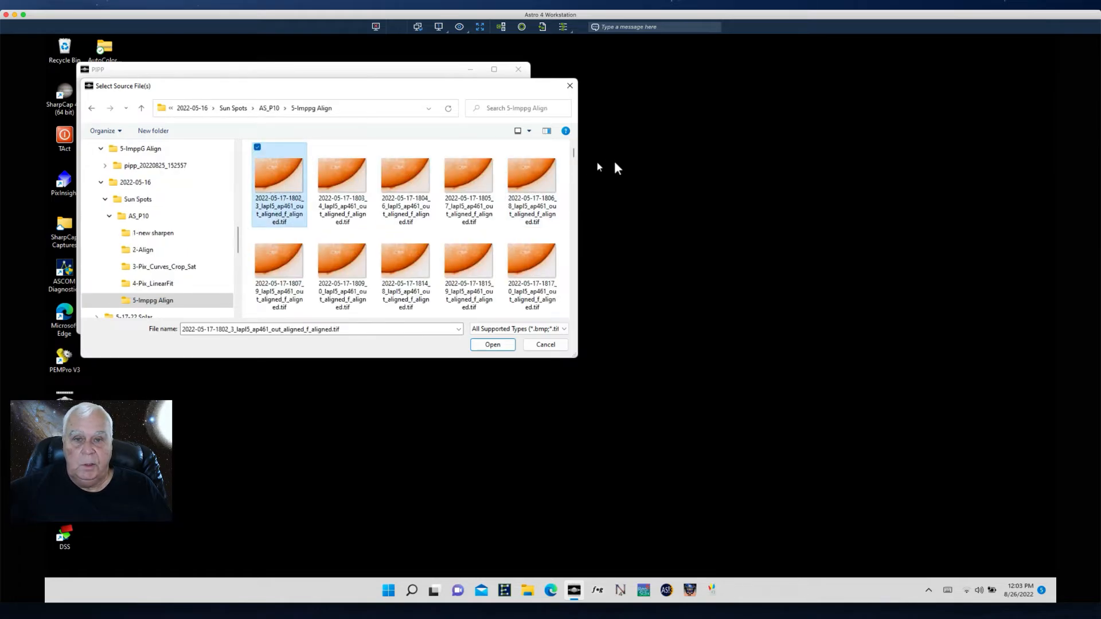
pyautogui.moveTo(575, 154); pyautogui.dragTo(577, 309)
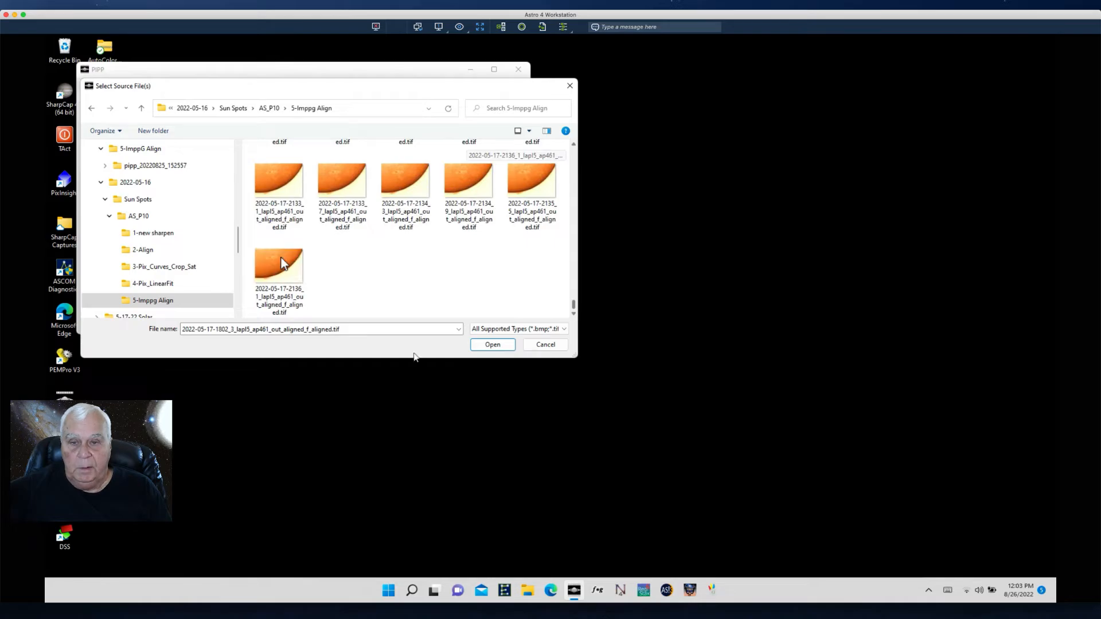
pyautogui.keyDown('shift'); pyautogui.click(284, 264); pyautogui.keyUp('shift')
pyautogui.click(492, 345)
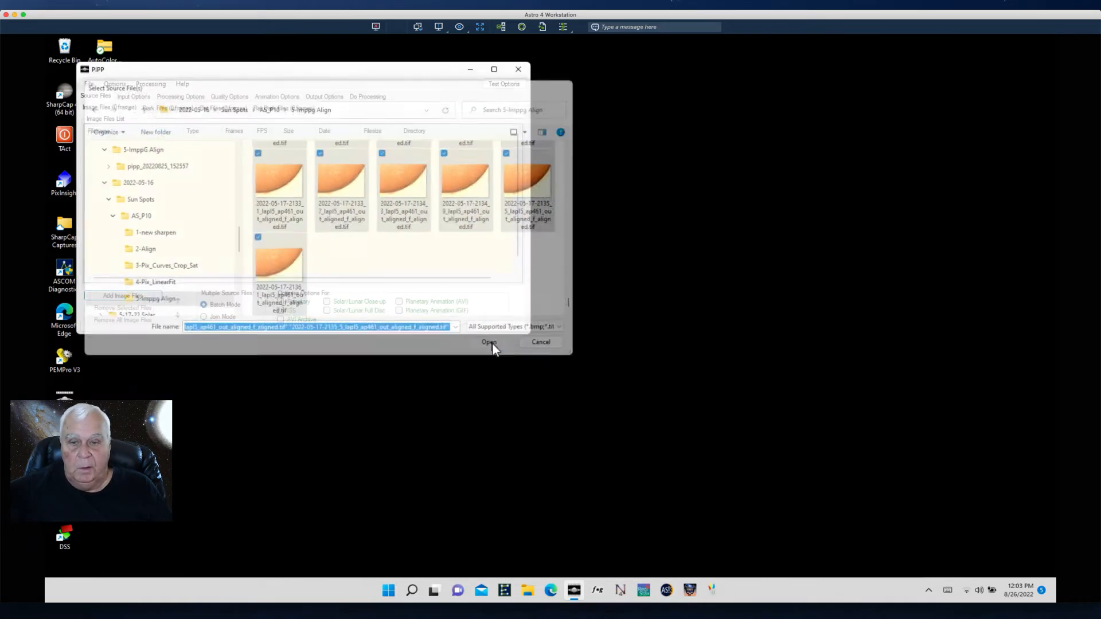
pyautogui.click(608, 346)
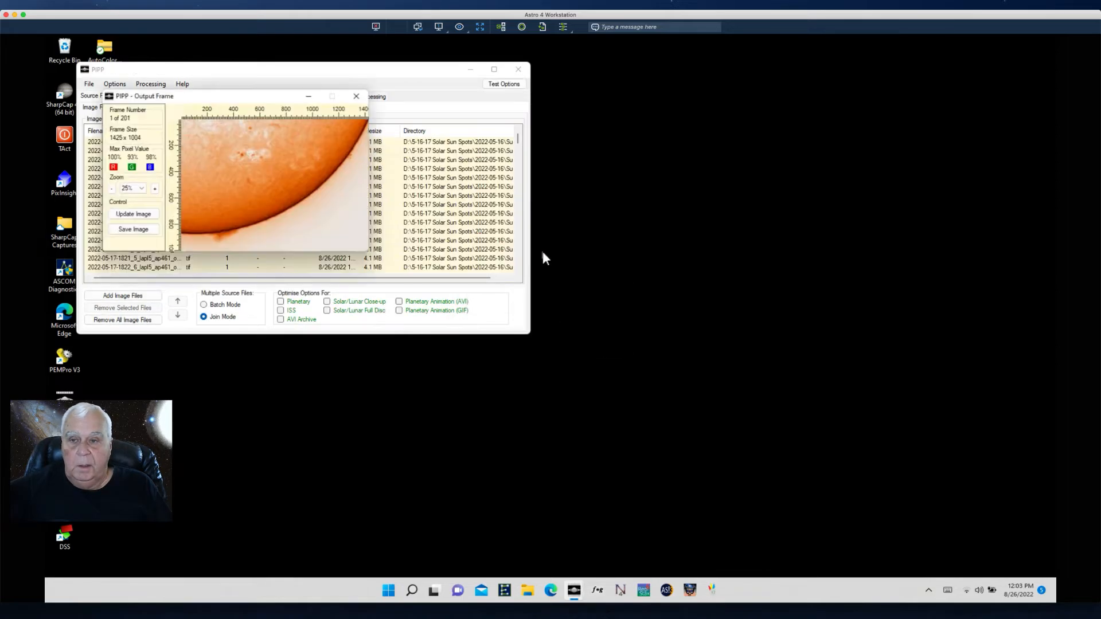
# - Move the output frame preview clear of the main window and set the animation to play all frames in reverse order after forward play
pyautogui.moveTo(180, 97); pyautogui.dragTo(254, 111)
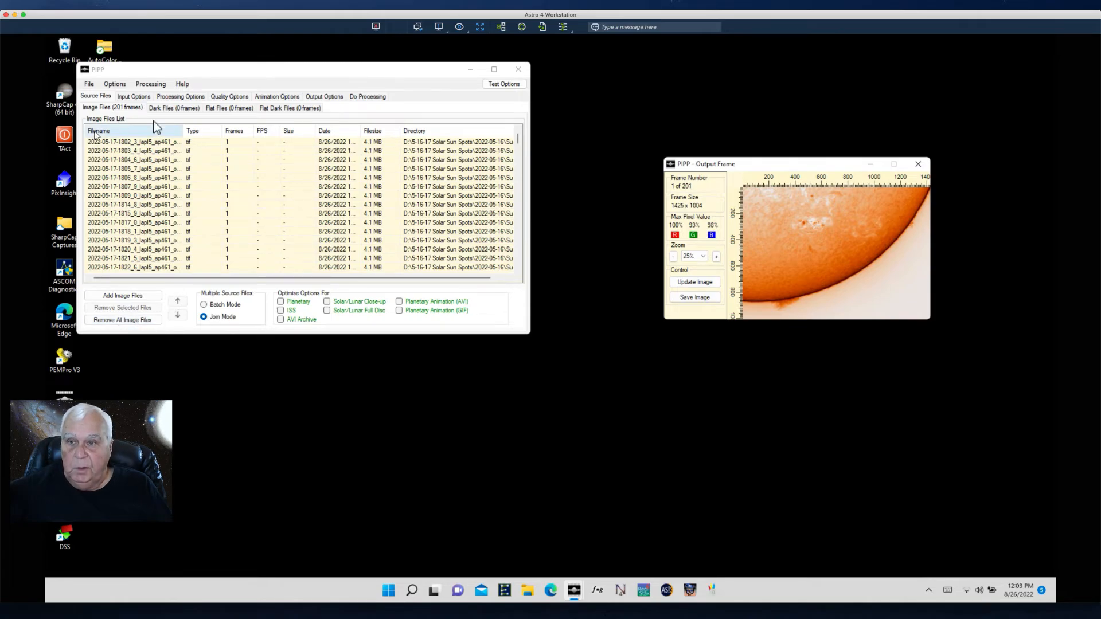
pyautogui.click(271, 98)
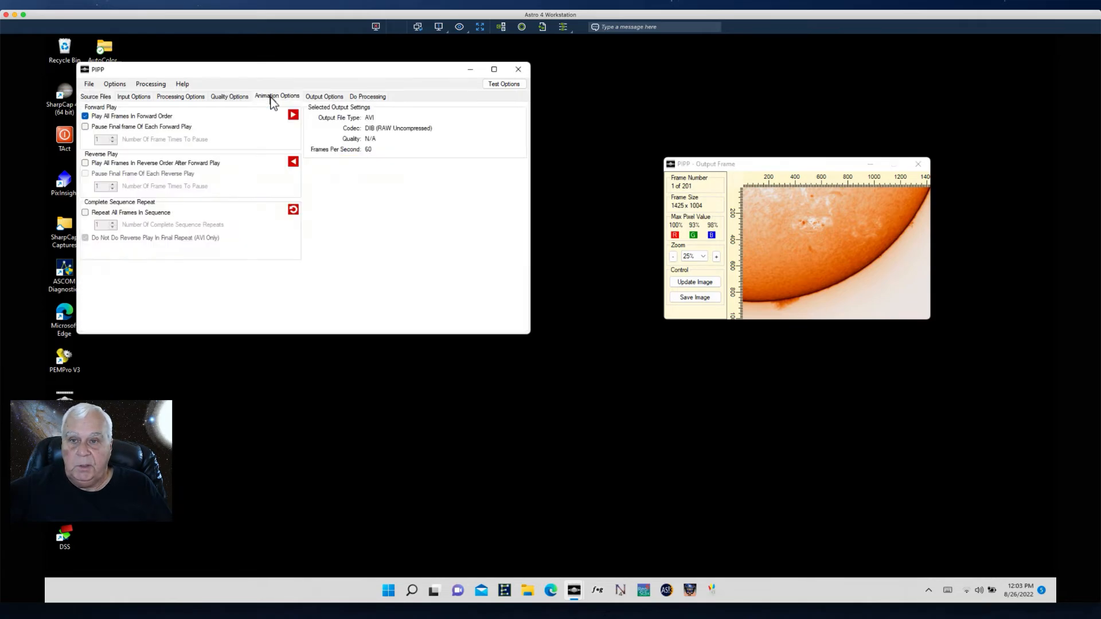
pyautogui.click(84, 164)
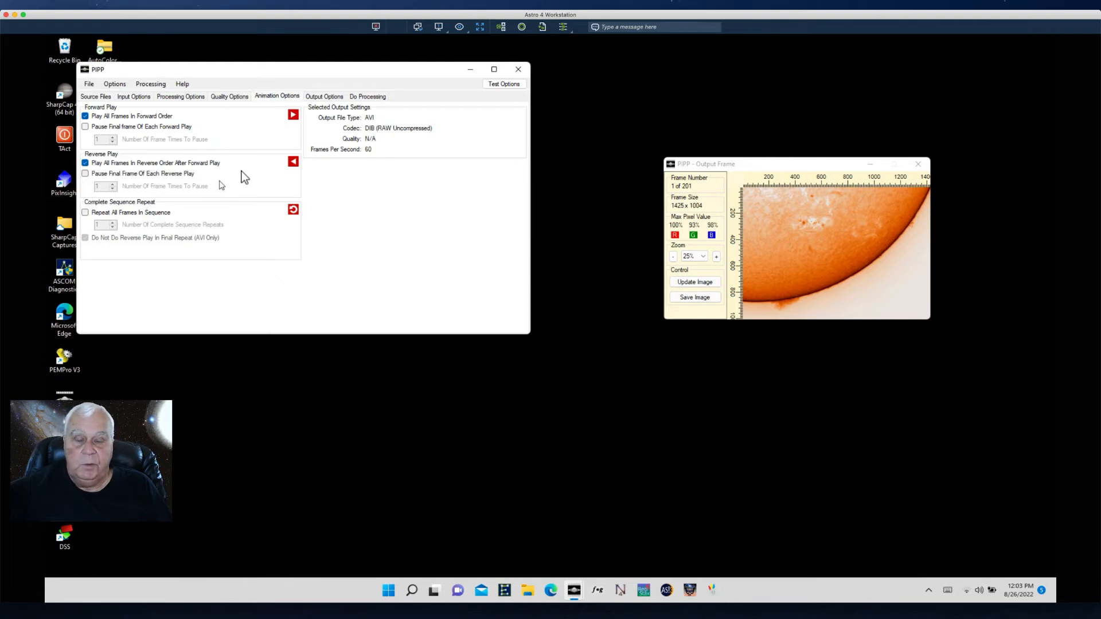
# - Set the output format to Animated GIF with a framerate of 30 and choose an advanced options quality preset
pyautogui.click(323, 98)
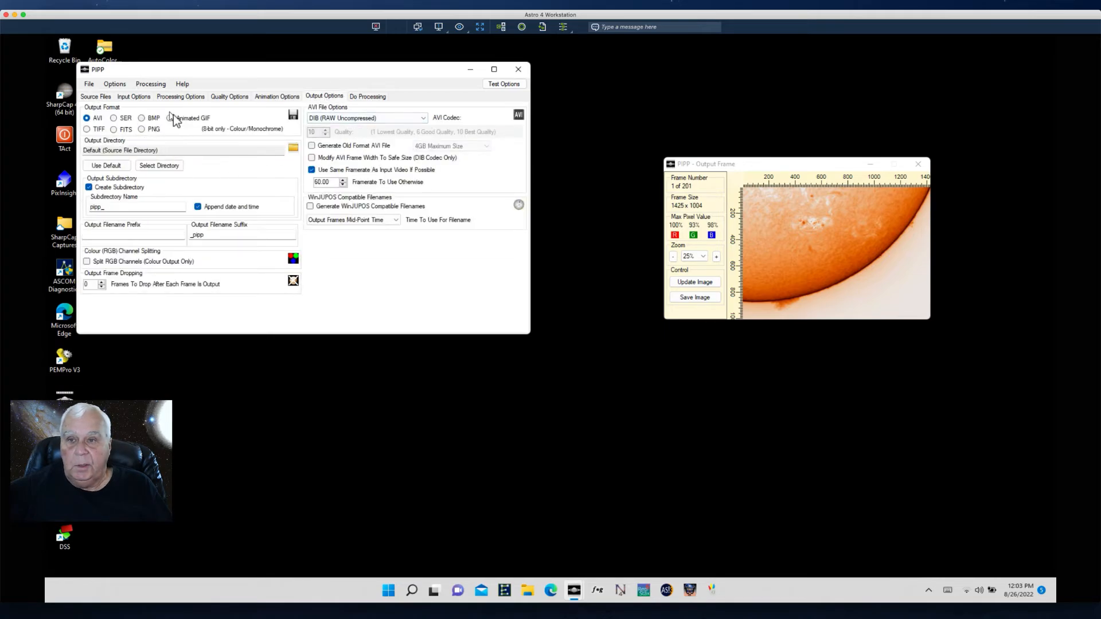
pyautogui.click(170, 118)
pyautogui.doubleClick(322, 143)
pyautogui.write('30')
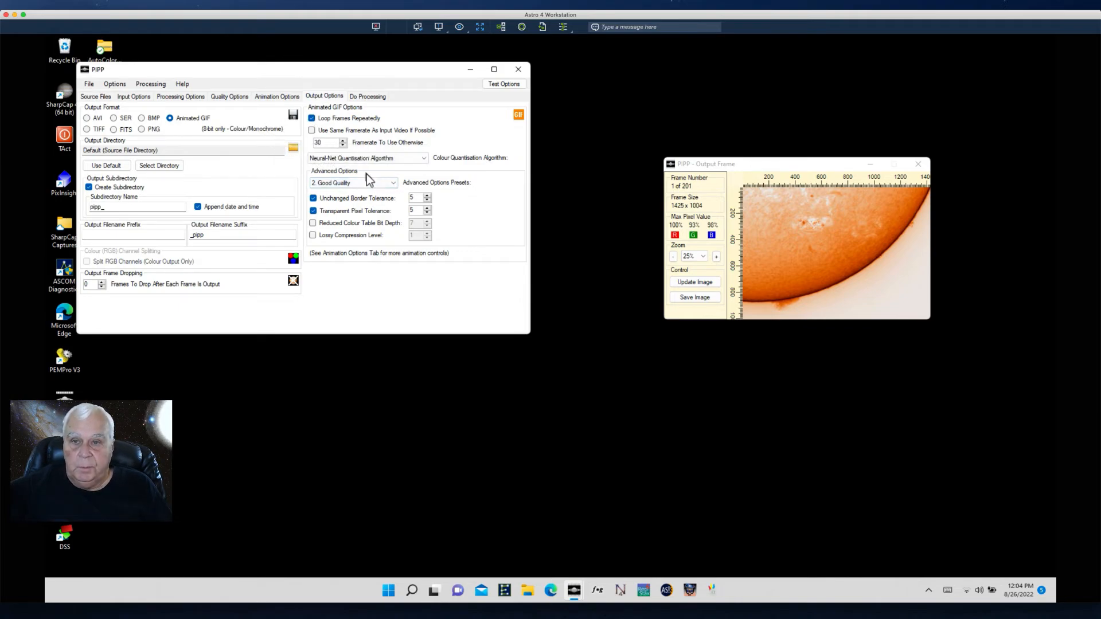
pyautogui.click(314, 198)
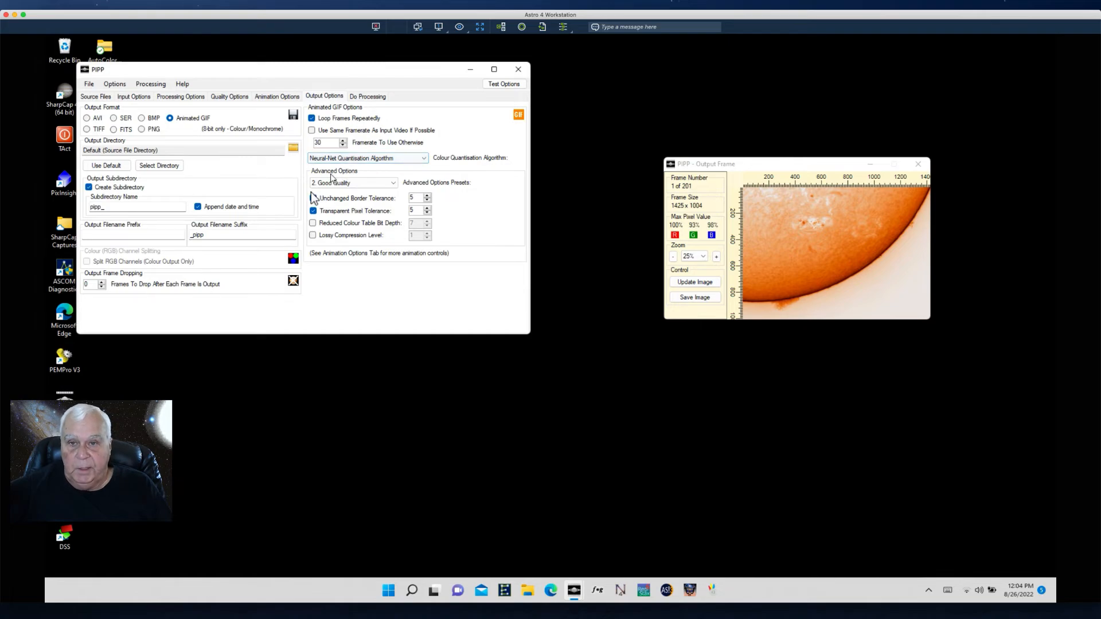
pyautogui.click(393, 182)
pyautogui.click(341, 193)
# - Process the frames into the animated GIF and close PIPP when processing is complete
pyautogui.click(363, 96)
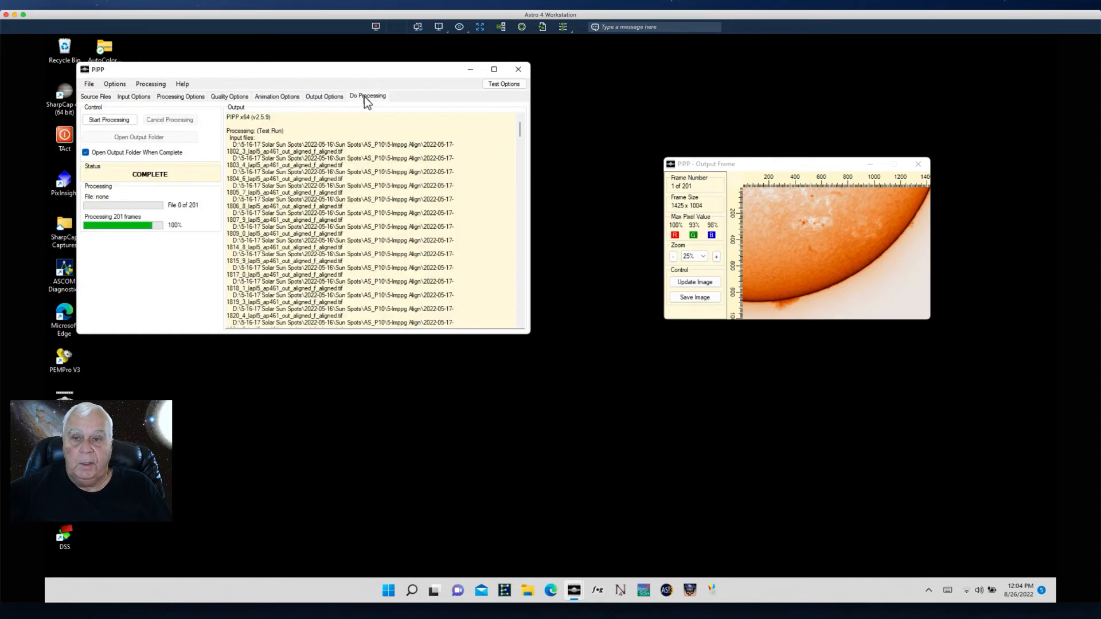
pyautogui.click(112, 119)
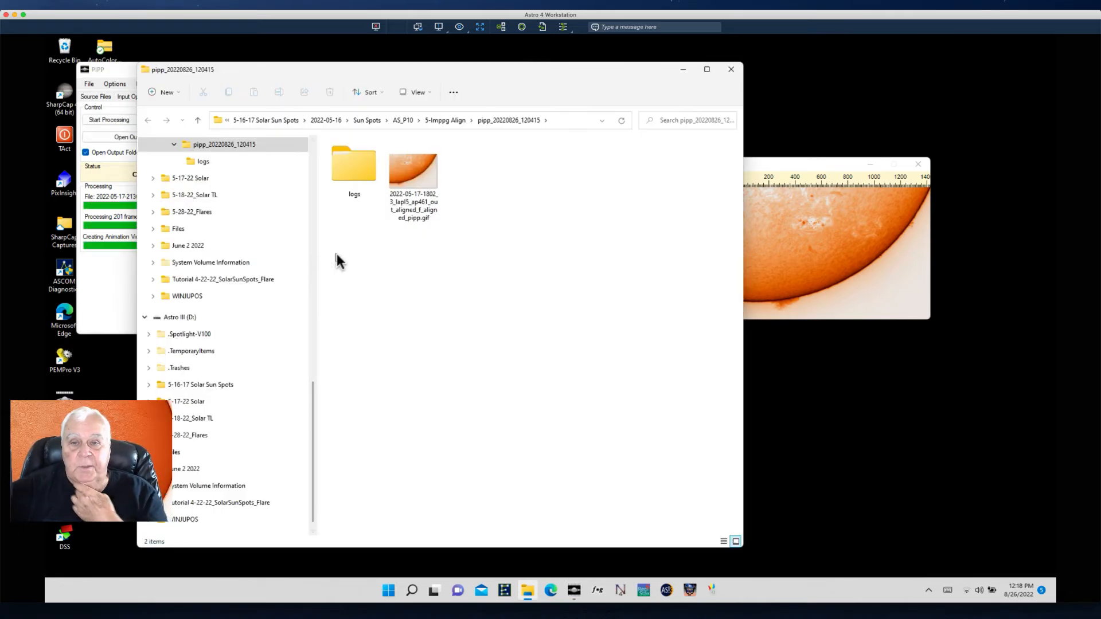
pyautogui.moveTo(362, 75); pyautogui.dragTo(541, 102)
pyautogui.click(519, 70)
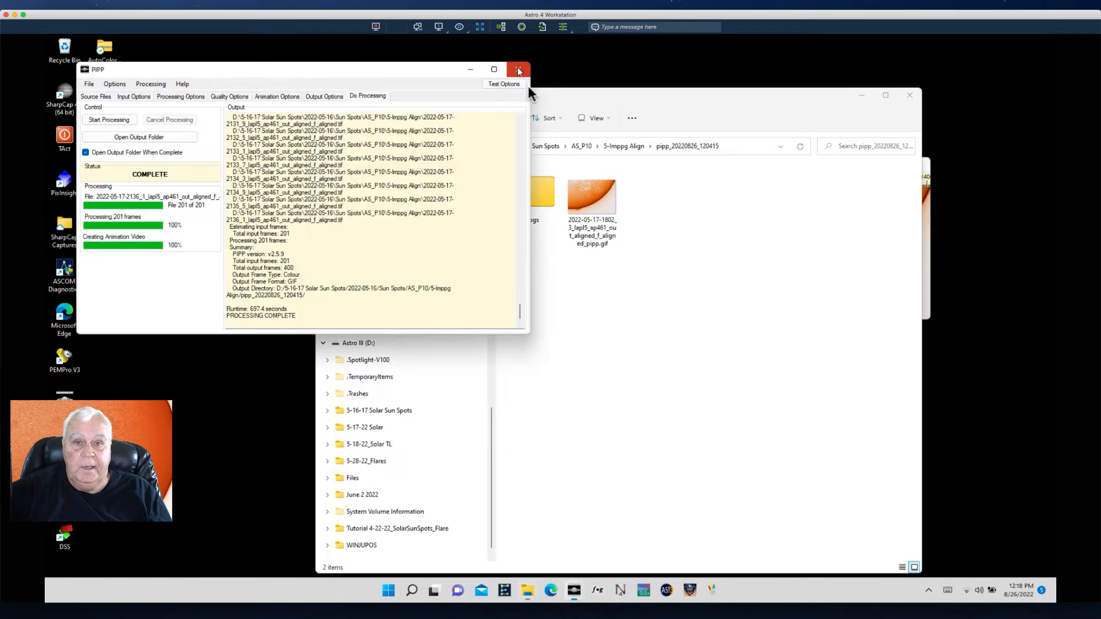
pyautogui.click(519, 70)
# - Reposition the output folder window and open the finished pipp GIF file to view the animation
pyautogui.moveTo(482, 96); pyautogui.dragTo(344, 42)
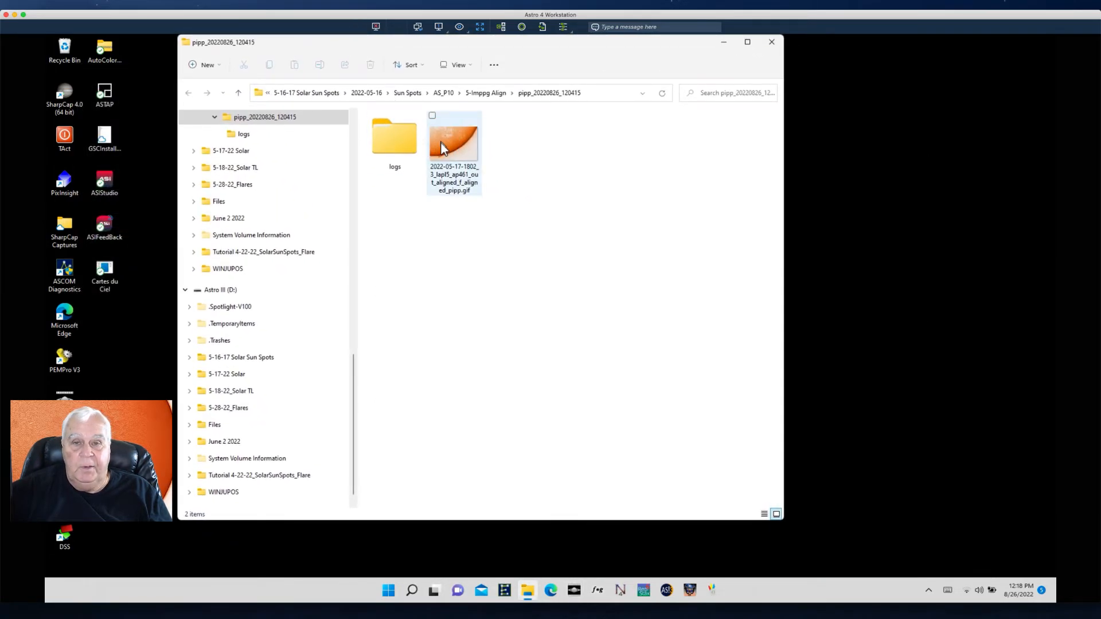
pyautogui.rightClick(440, 144)
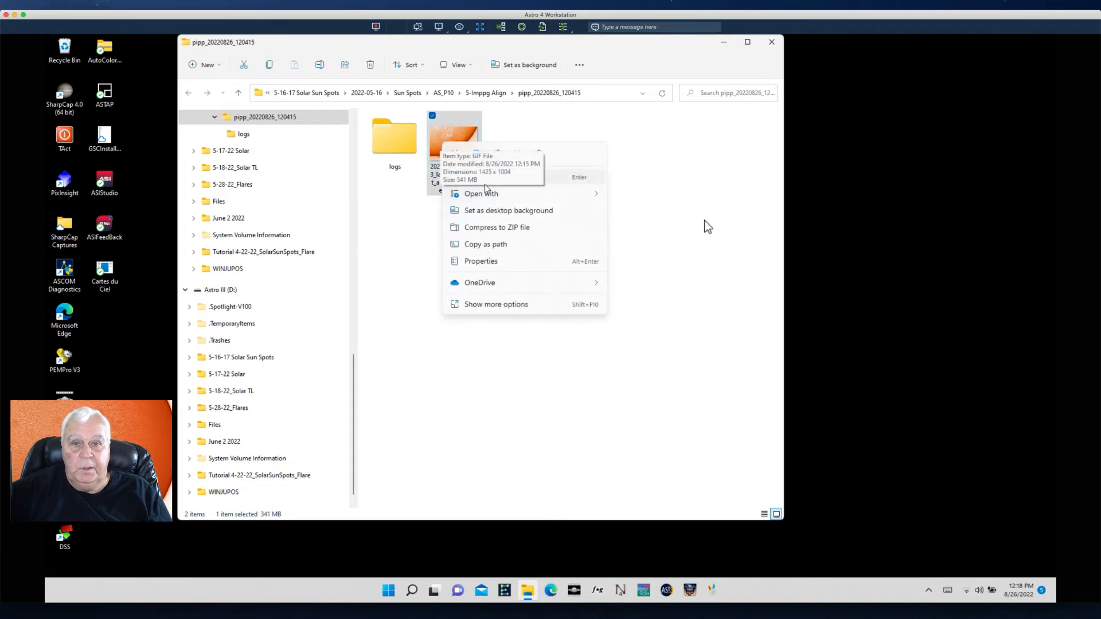
pyautogui.click(726, 198)
pyautogui.rightClick(450, 146)
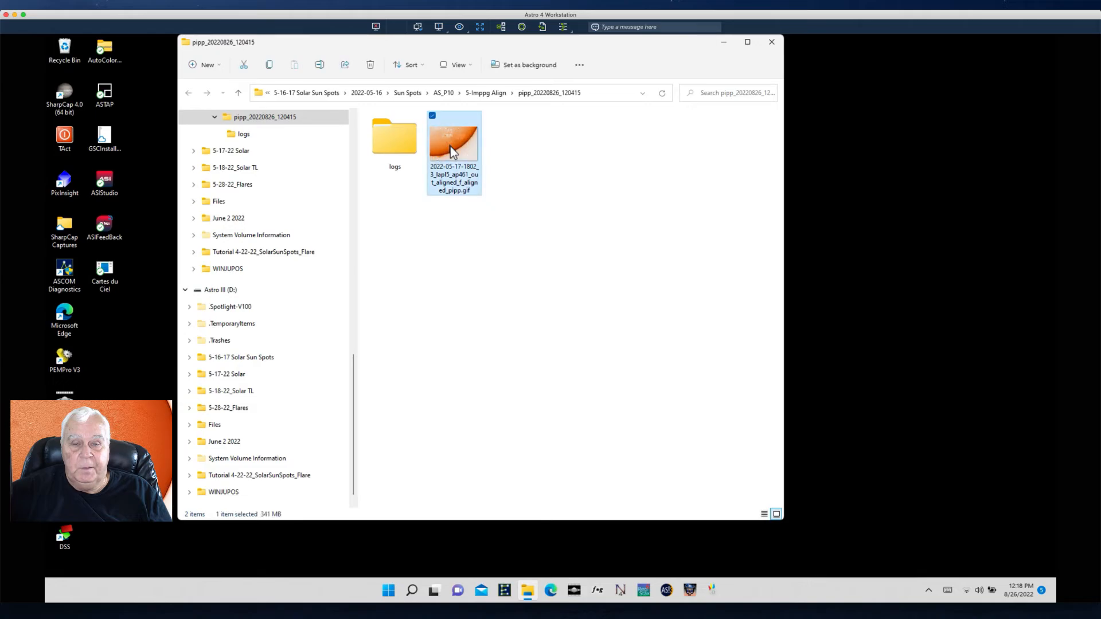
pyautogui.click(480, 182)
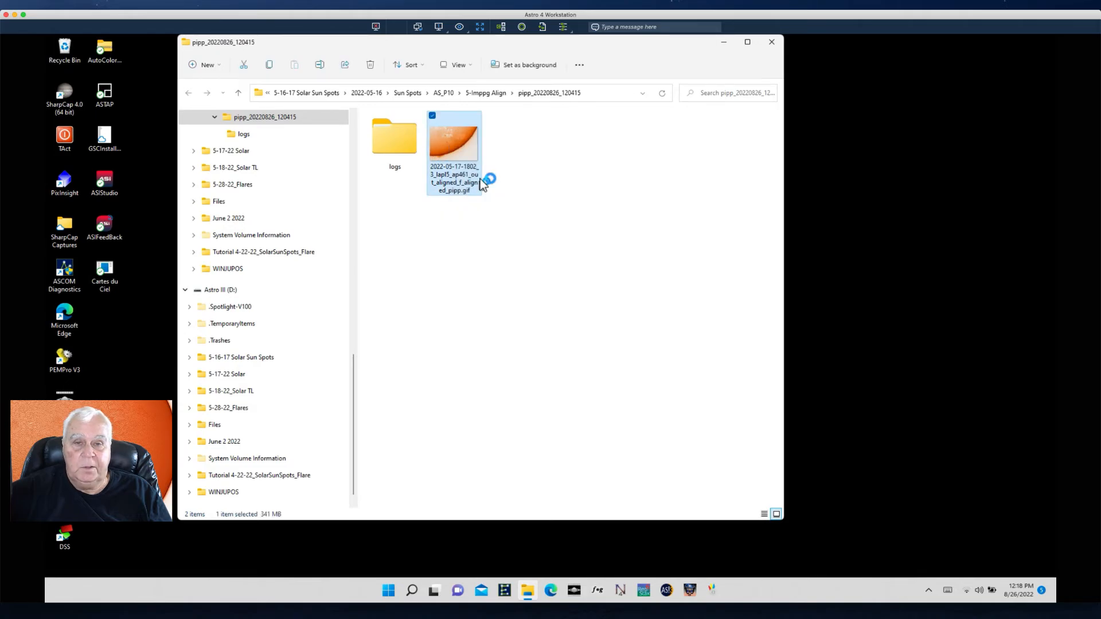